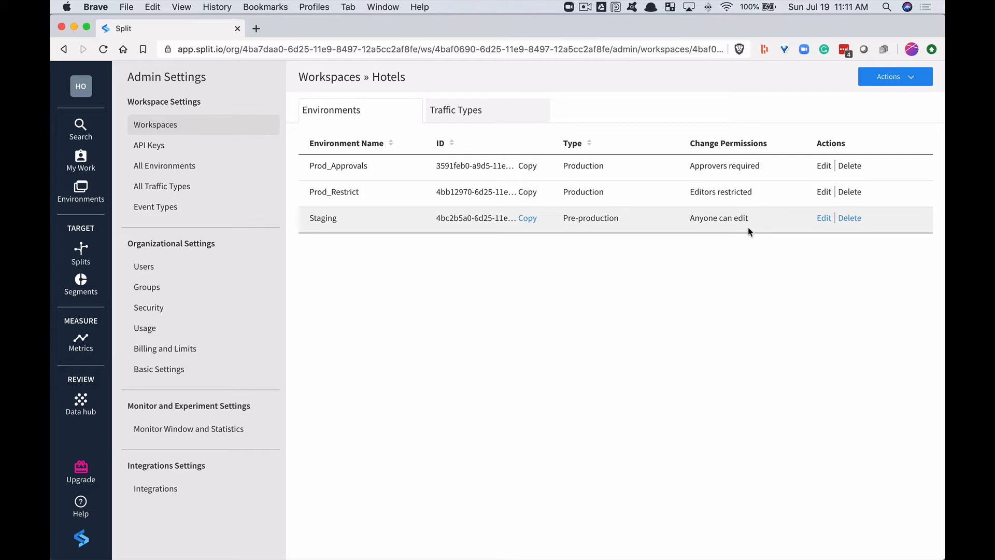
Step: Review the edit permissions of the Staging and Prod_Restrict environments, leaving each without changes
left_click(823, 220)
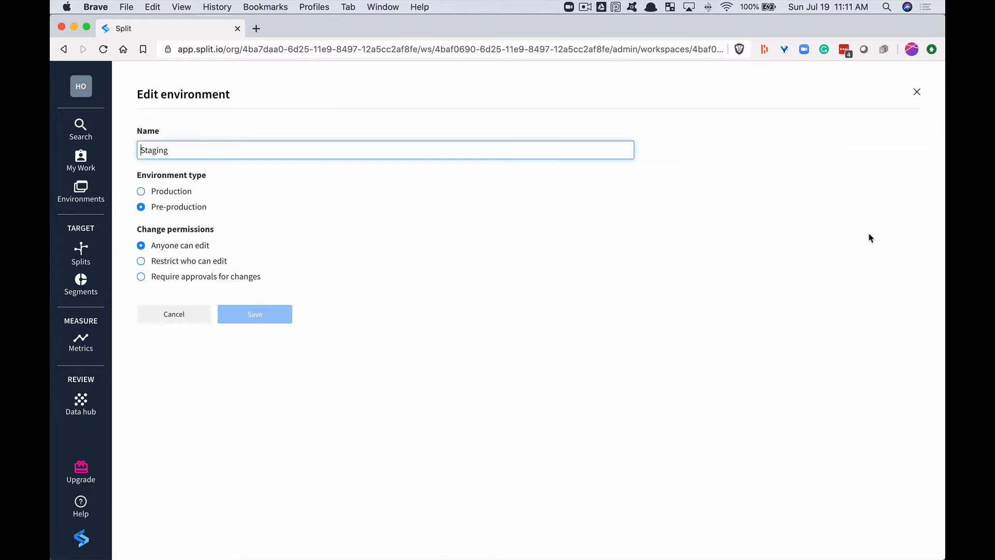
left_click(178, 315)
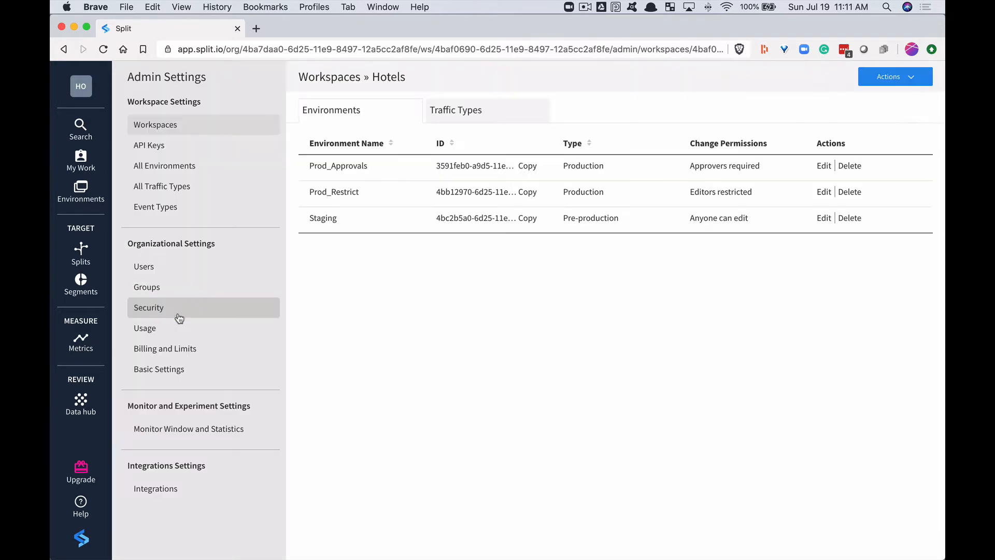
left_click(824, 192)
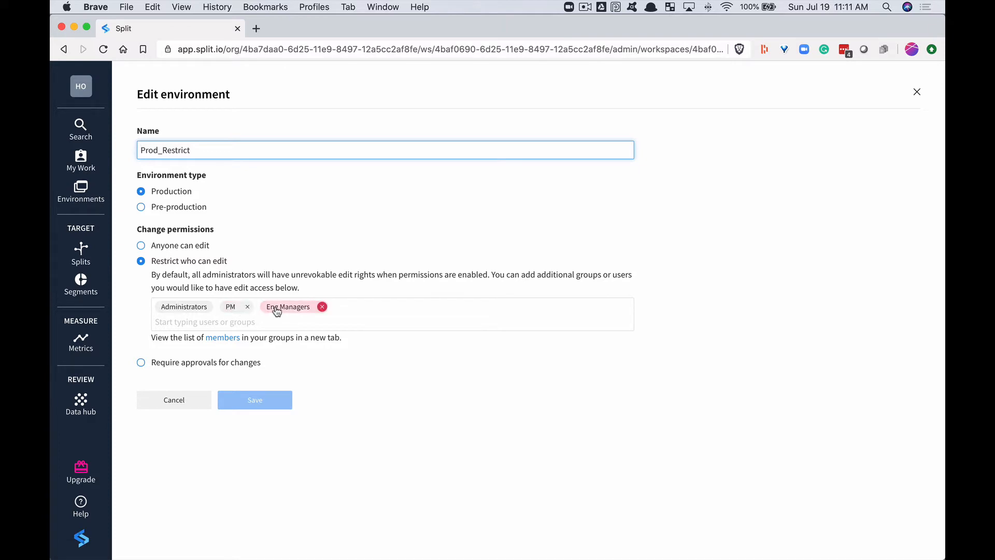
left_click(176, 399)
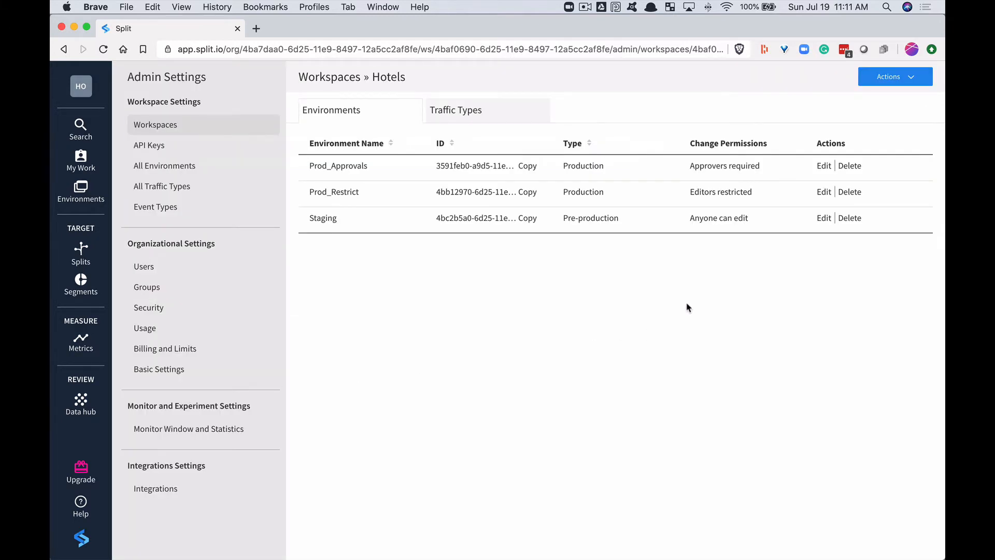
Step: Restrict approvals for the Prod_Approvals environment to Team1 Mgr and Team2 Mgr, allow kills without approval, and save
left_click(823, 167)
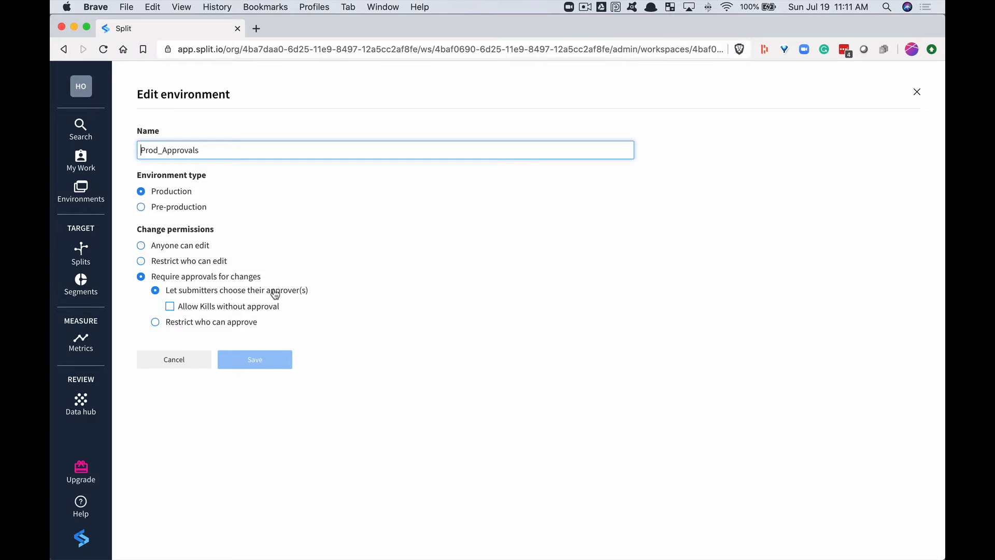
left_click(155, 321)
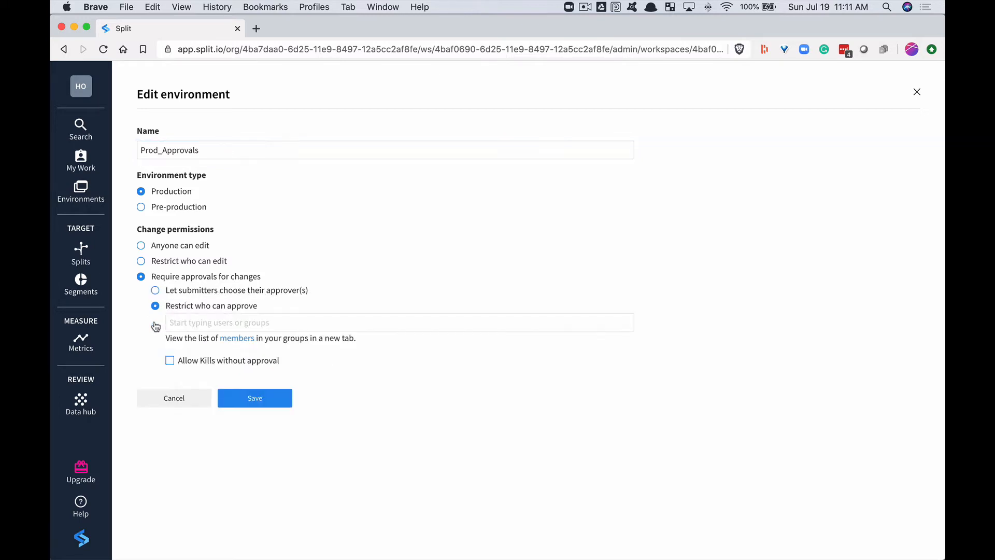
left_click(190, 322)
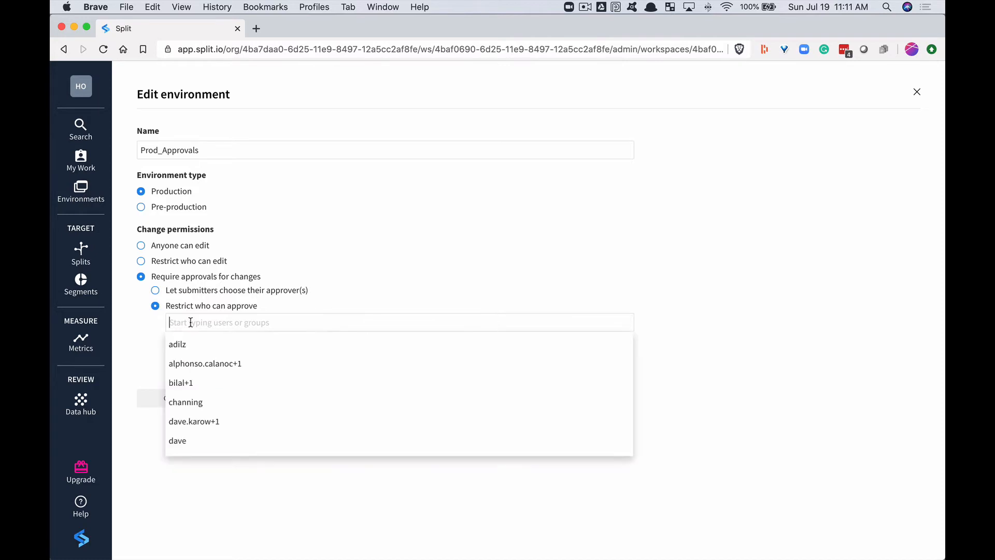
type("T")
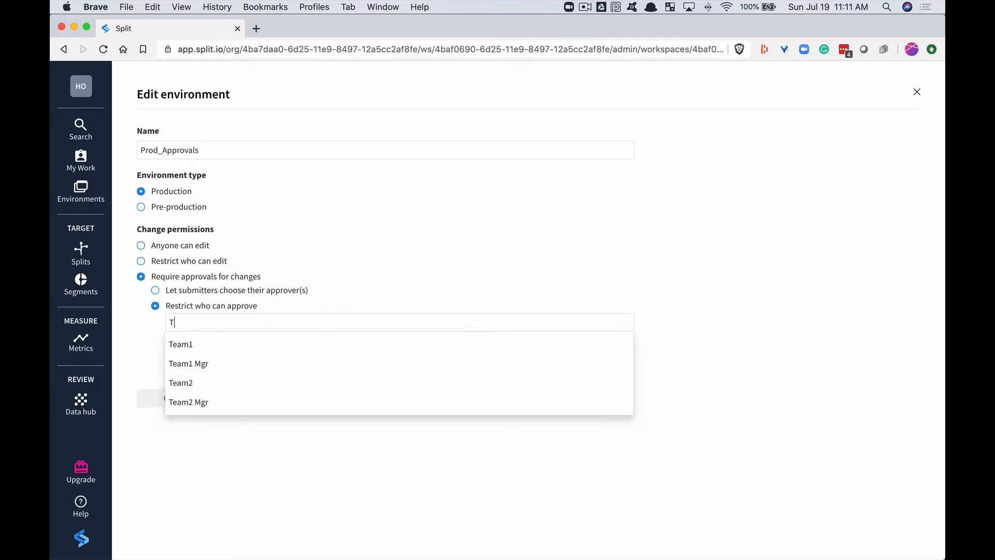
left_click(196, 363)
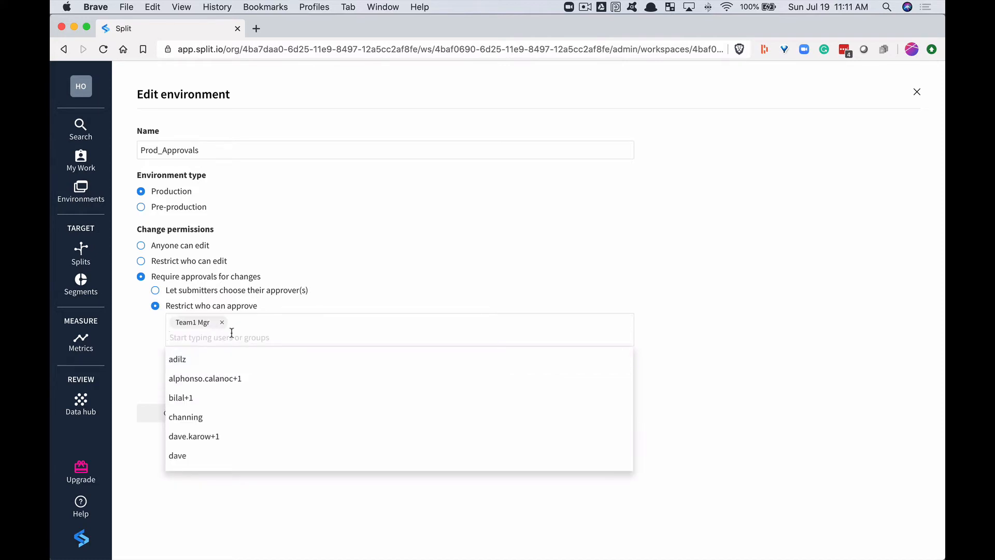
type("T")
left_click(210, 398)
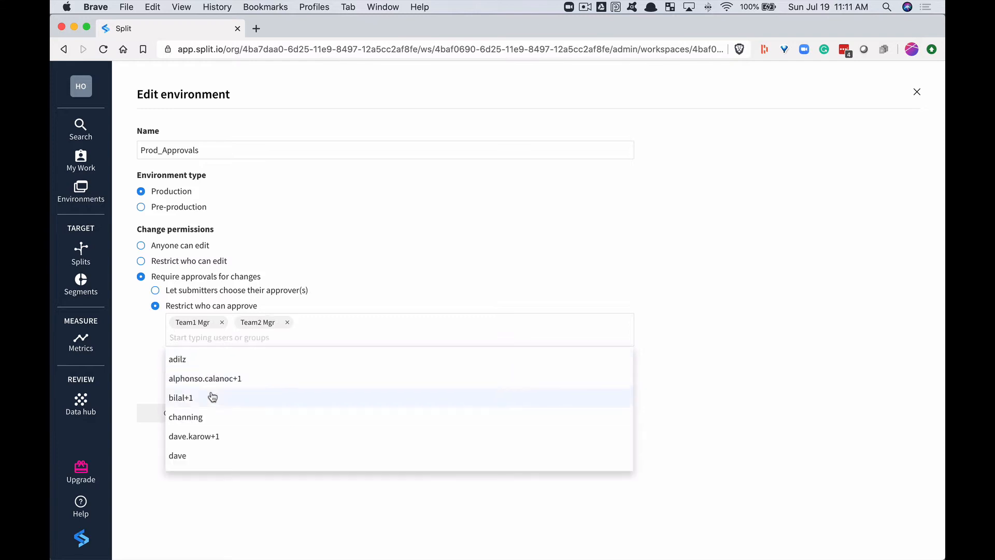
left_click(669, 336)
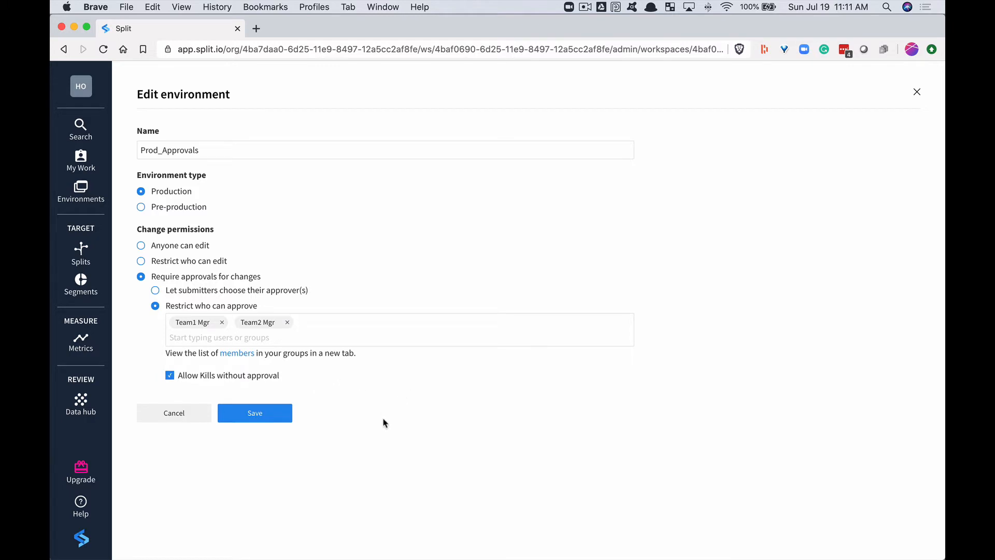
left_click(251, 417)
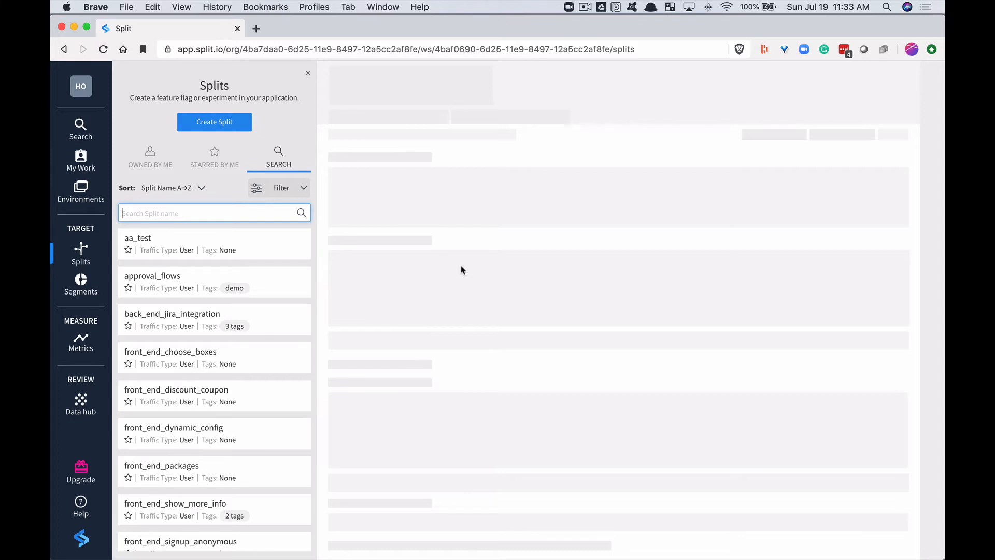
Step: In the private browser window, create split "env-level" with traffic type user, tag backend and description "demo of approvals and rest"
key("super+grave")
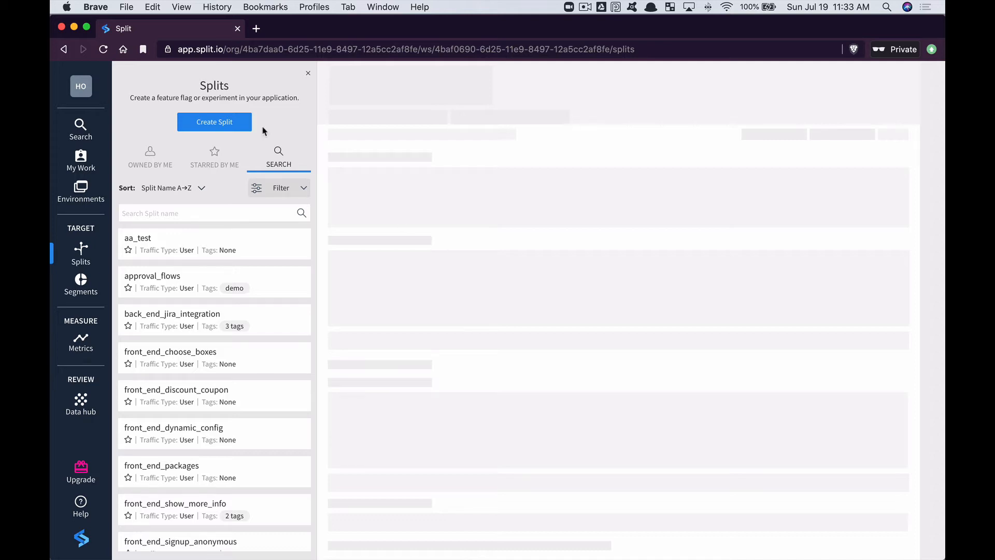
left_click(227, 124)
type("env-level")
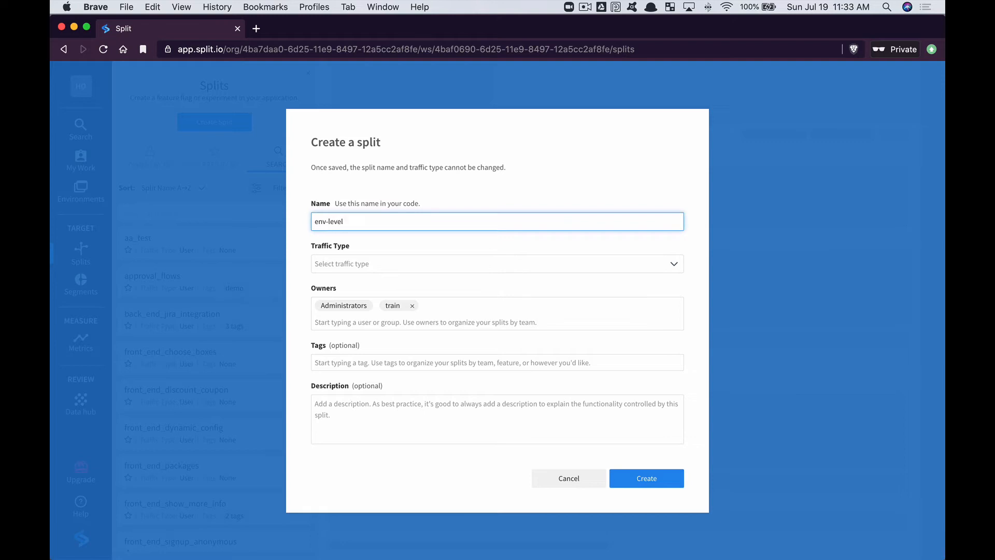
left_click(349, 263)
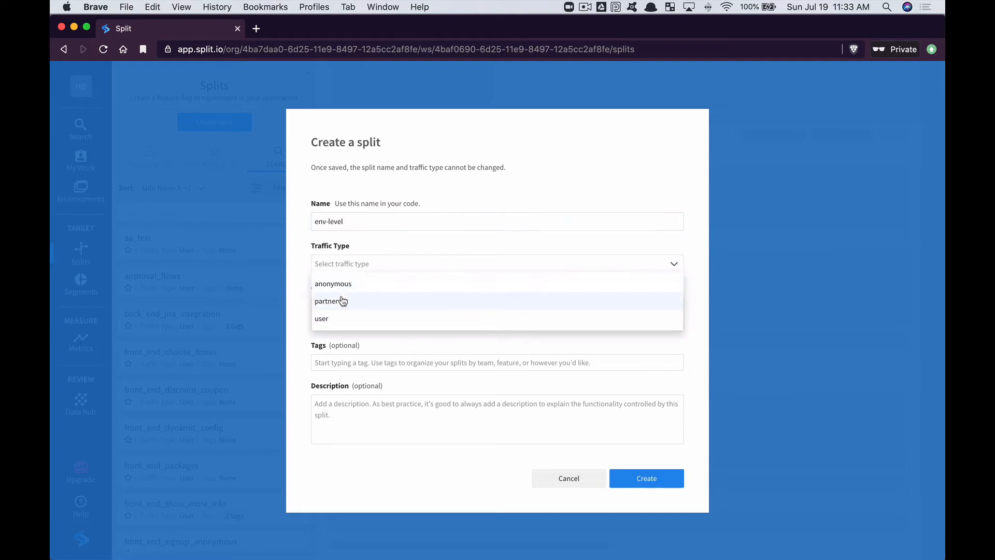
left_click(332, 319)
type("bac")
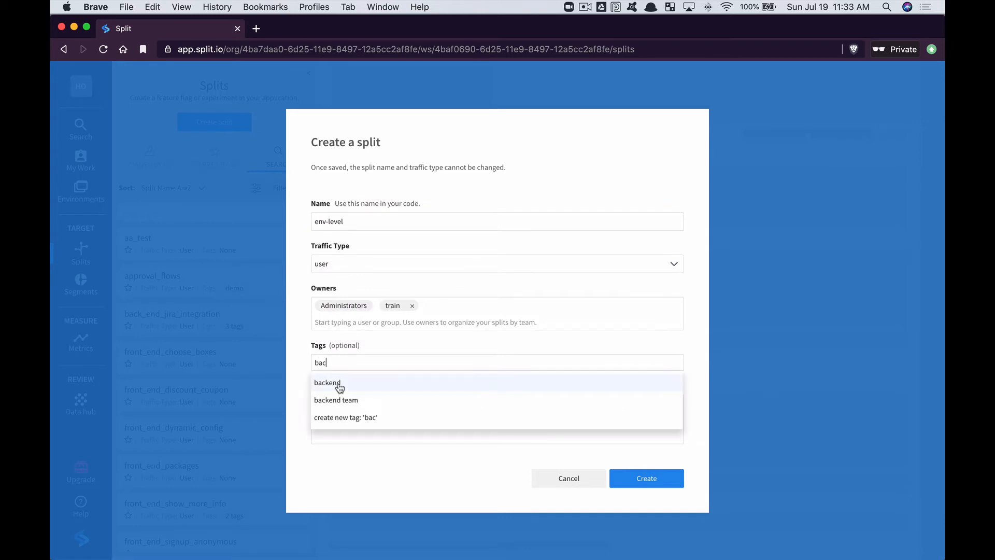
left_click(340, 383)
left_click(322, 410)
type("demo of approvals and rest")
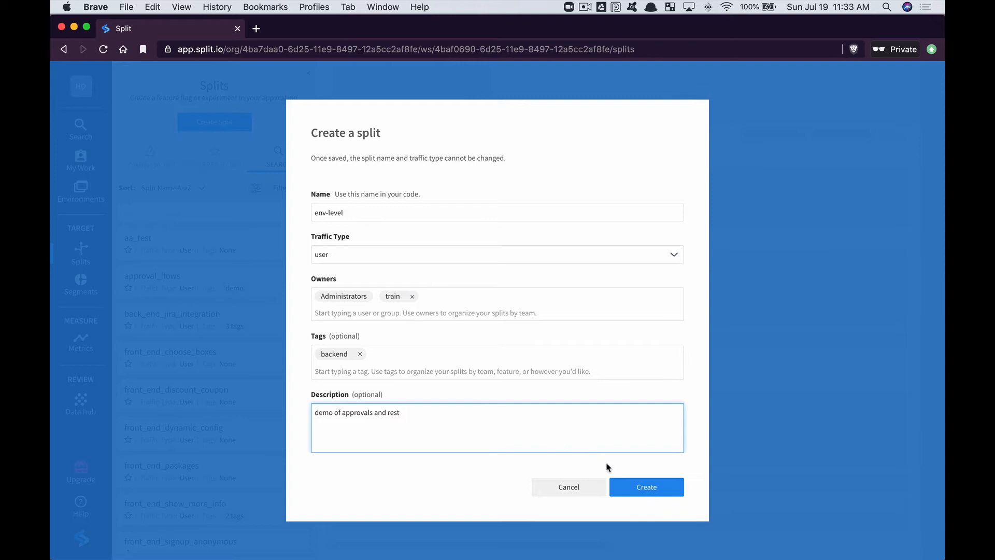
left_click(633, 487)
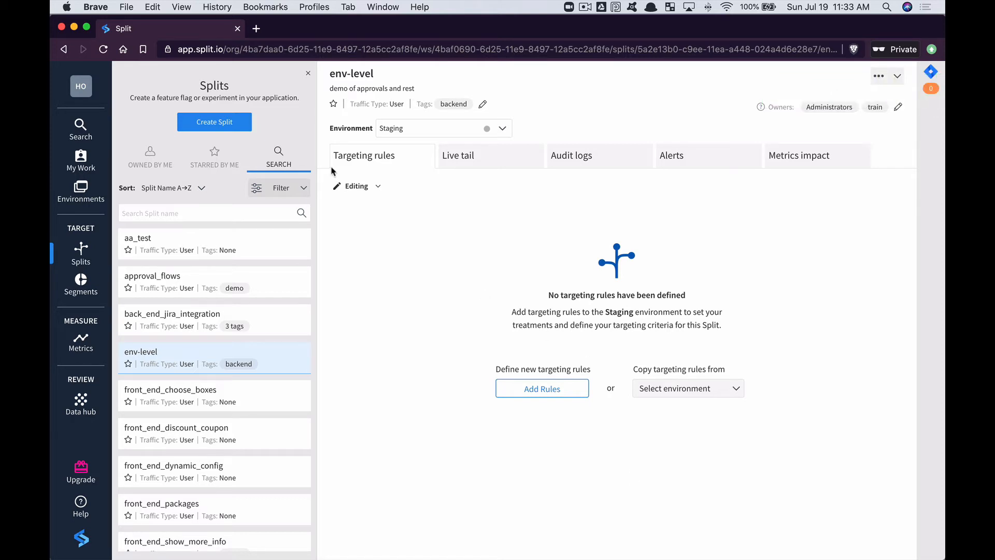
Step: Check the env-level split's editing status in the Prod_Approvals and Prod_Restrict environments, then return to Staging
left_click(501, 128)
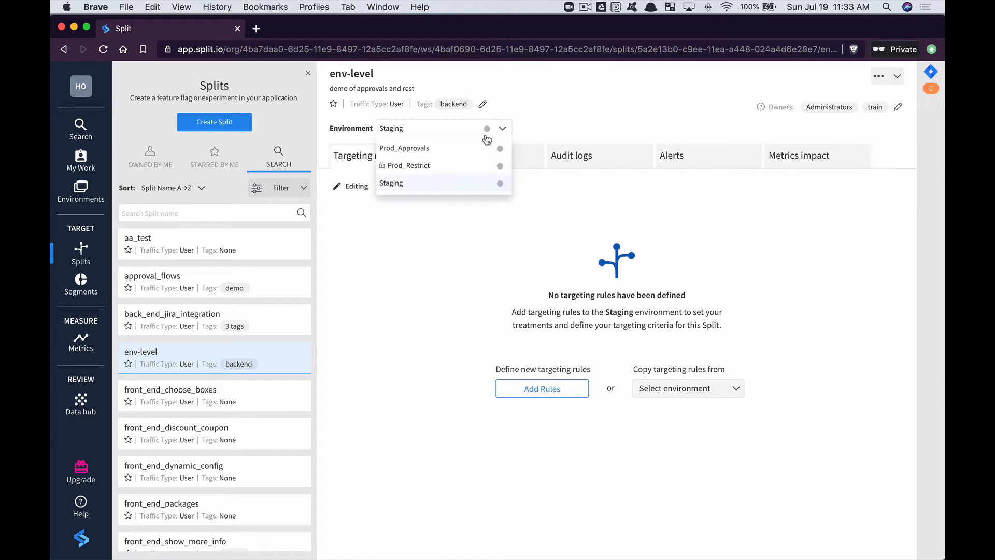
left_click(466, 151)
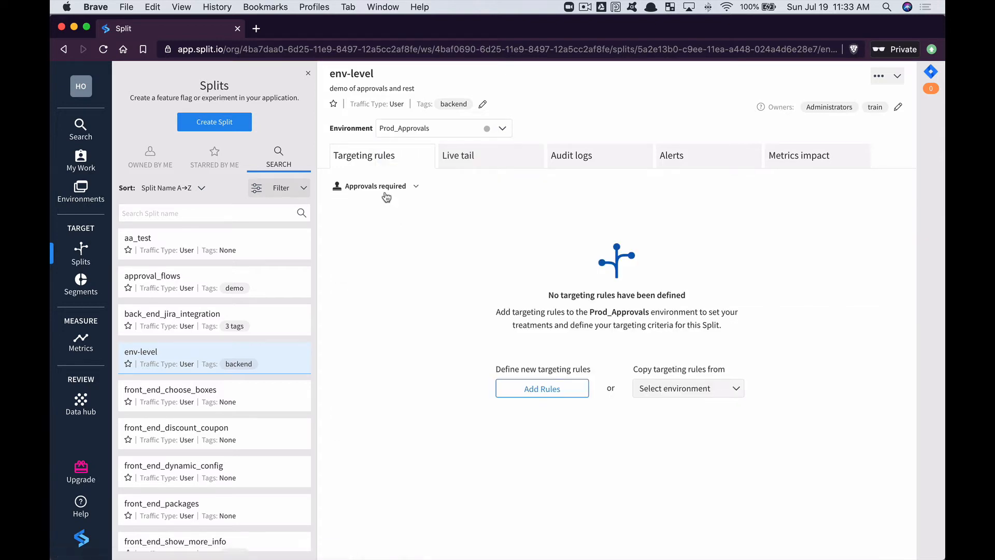
left_click(499, 129)
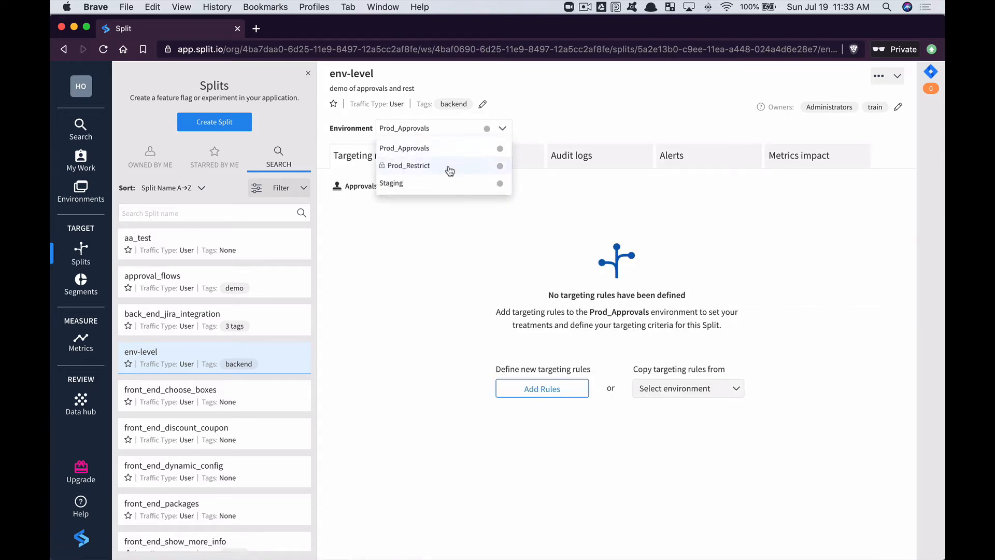
left_click(449, 167)
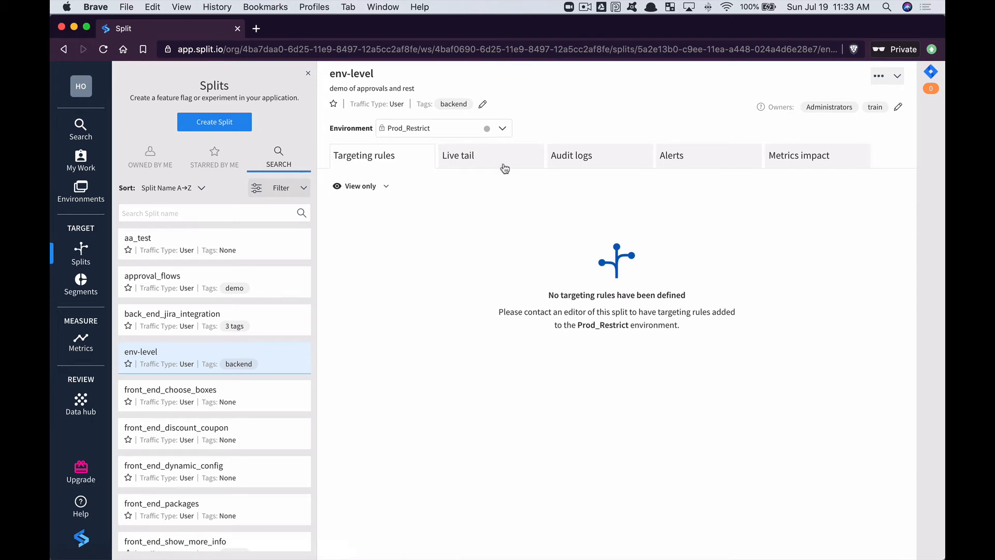
left_click(505, 129)
left_click(423, 181)
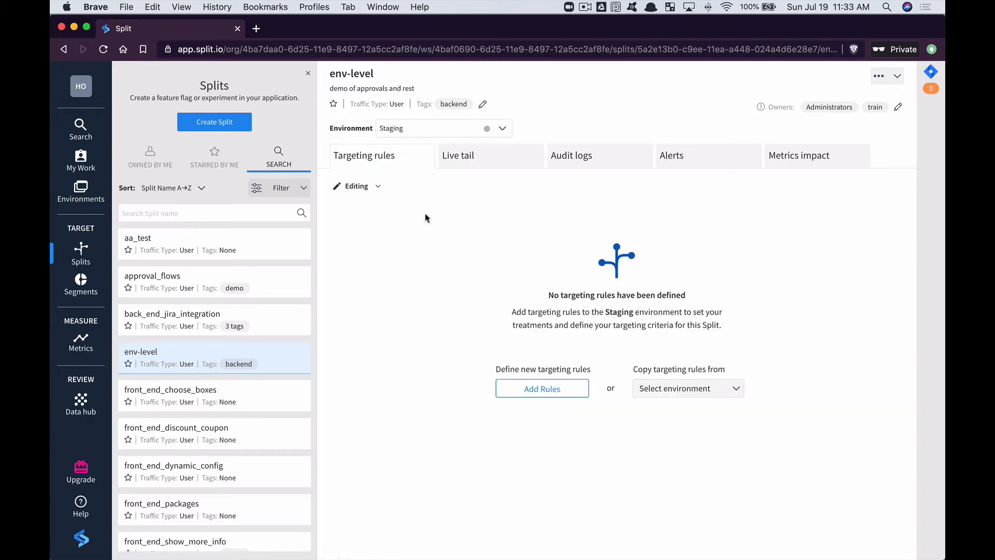
Step: Add targeting rules for the split in Staging and whitelist new user "asdf4rq345ar" for the on treatment
left_click(534, 389)
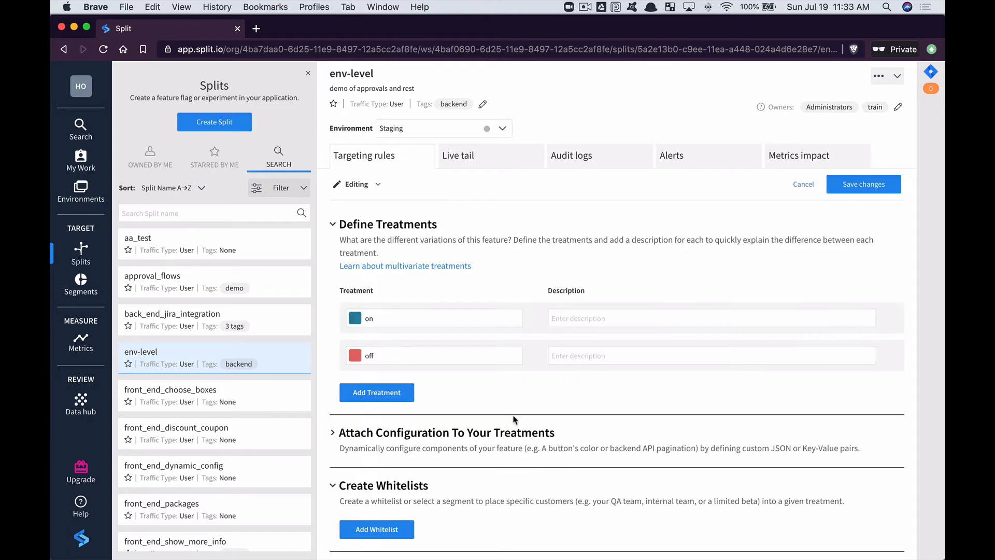
scroll(515, 420, "down", 2)
left_click(377, 454)
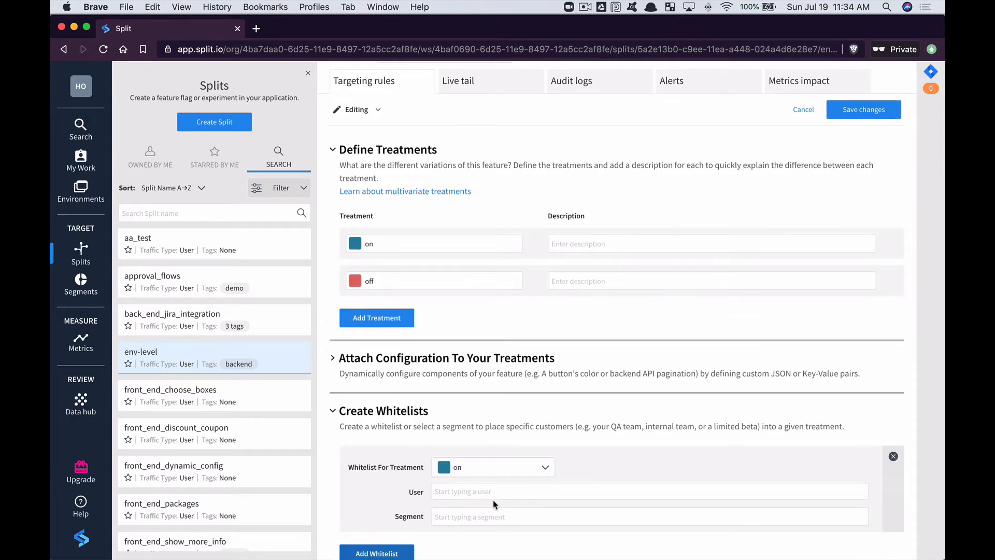
left_click(479, 493)
type("asdf4rq345")
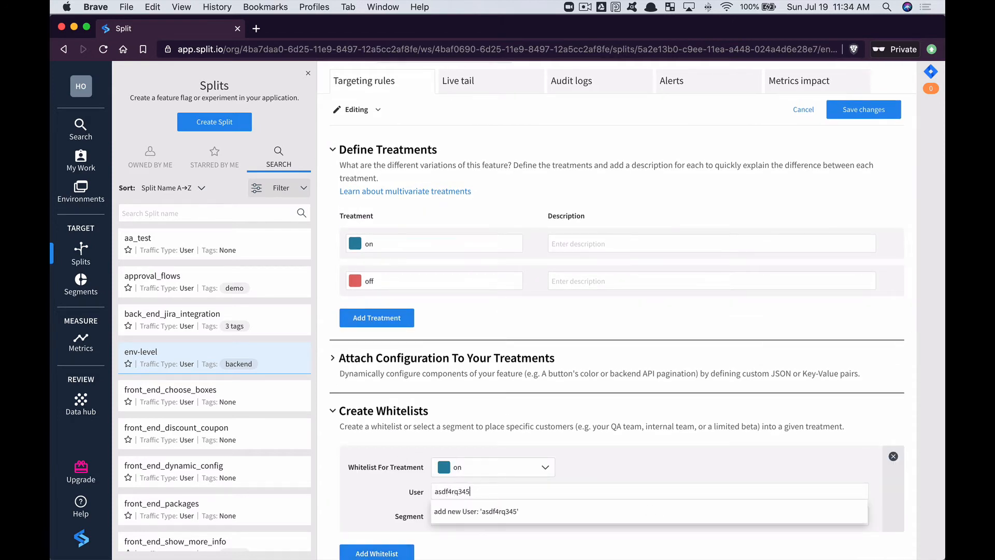
type("ar")
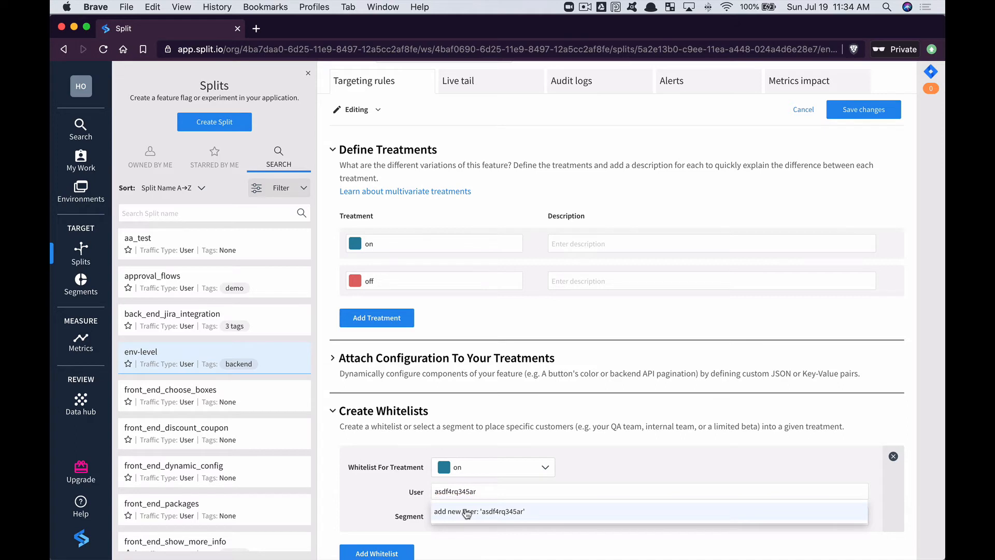
left_click(465, 511)
Step: Save the Staging targeting rules with the change title "staging" and confirm publishing without approvers
left_click(867, 115)
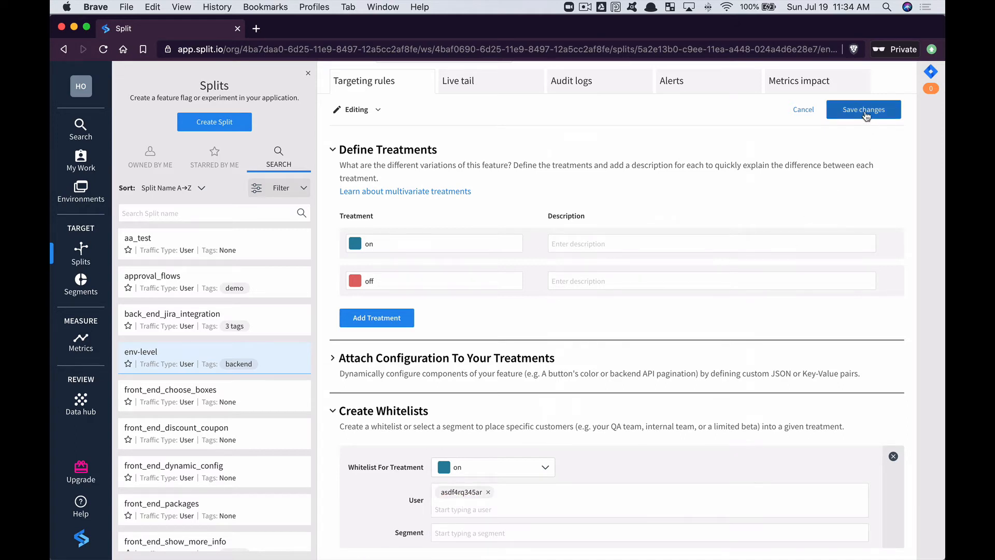
scroll(801, 309, "down", 5)
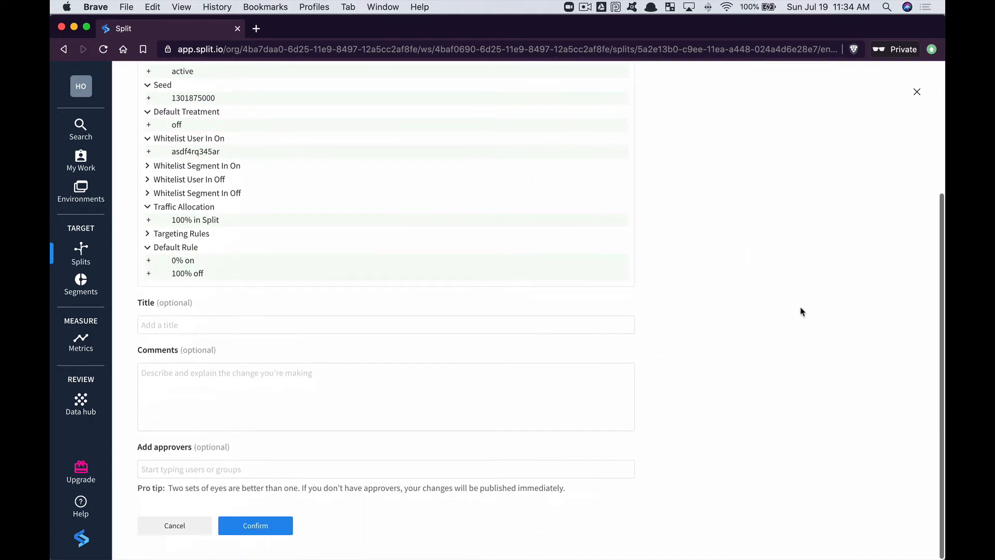
left_click(290, 320)
type("staging")
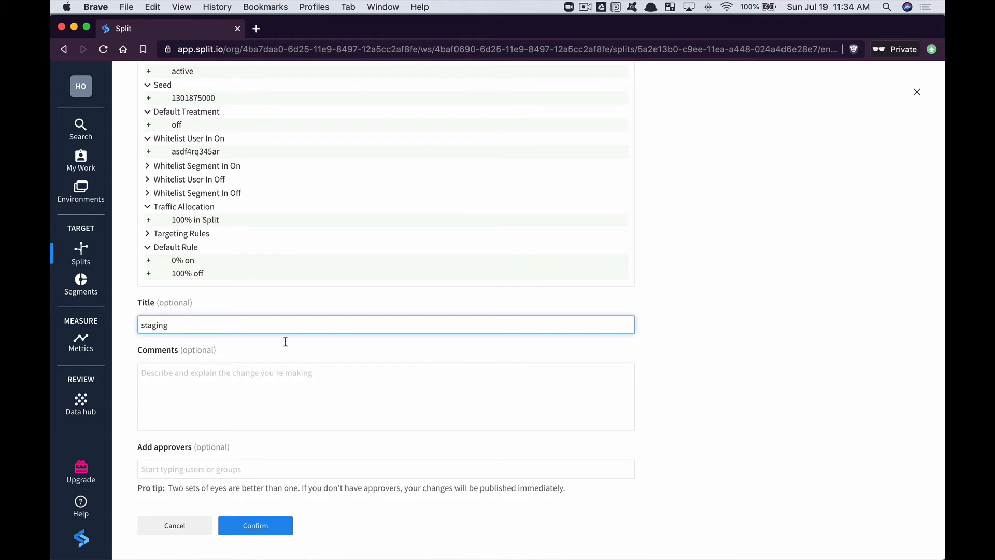
left_click(284, 397)
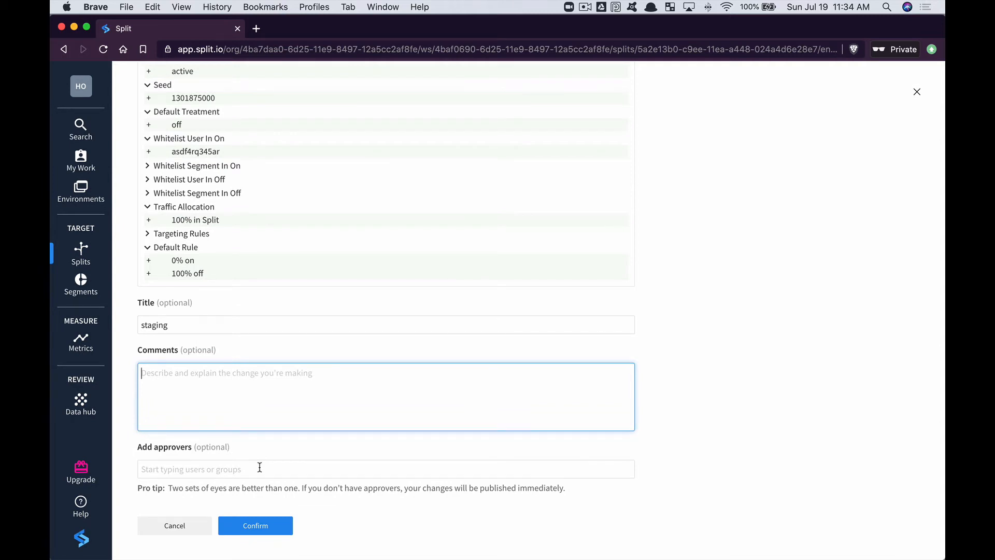
left_click(256, 525)
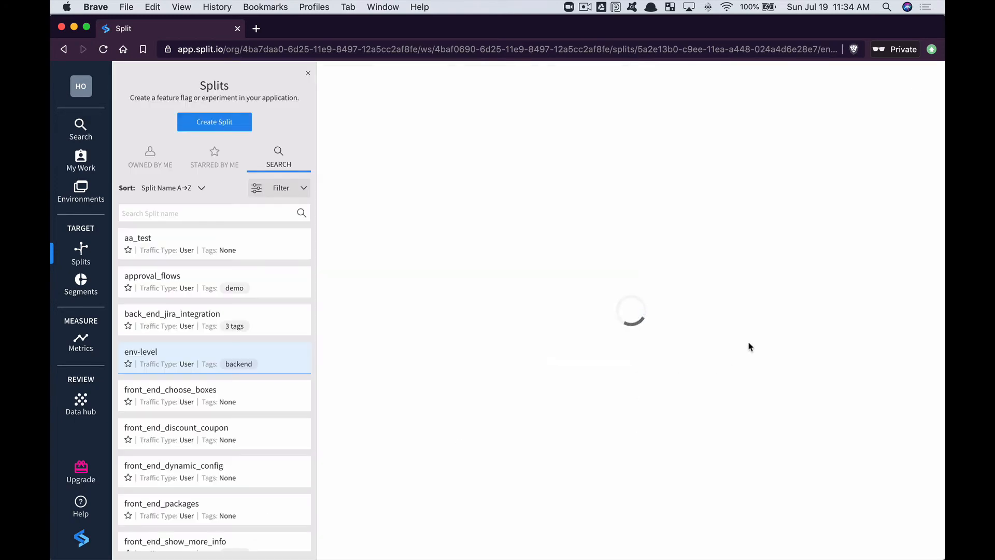
scroll(655, 354, "down", 5)
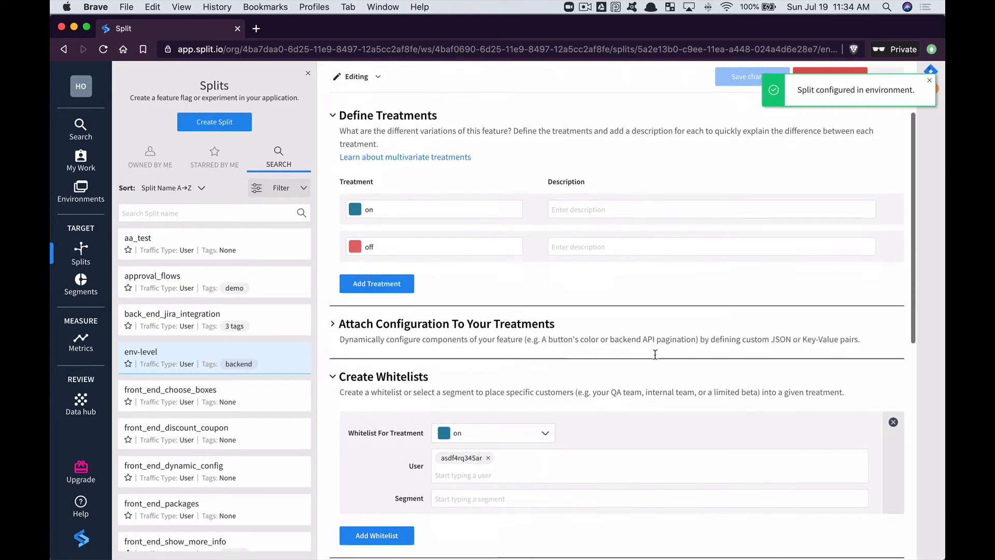
scroll(655, 358, "up", 6)
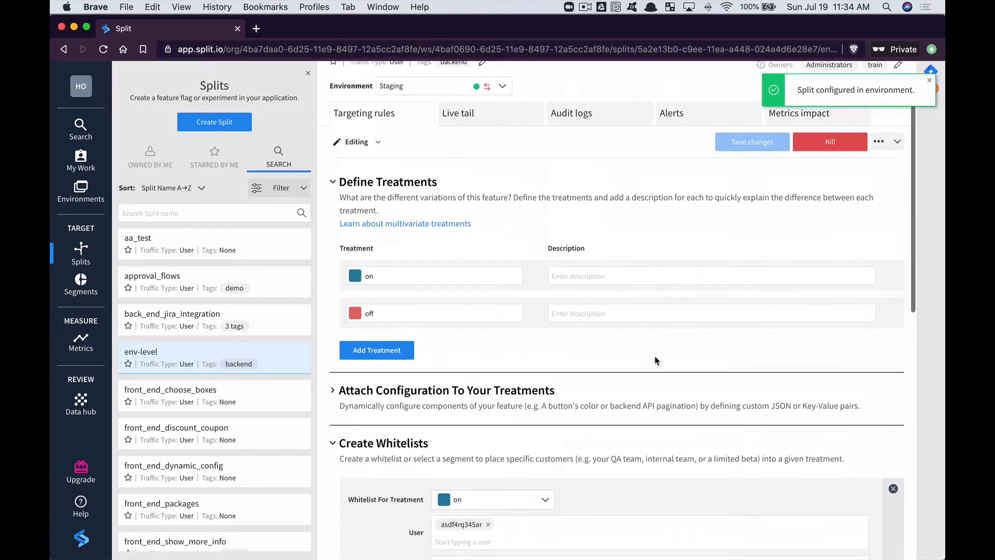
scroll(655, 361, "up", 1)
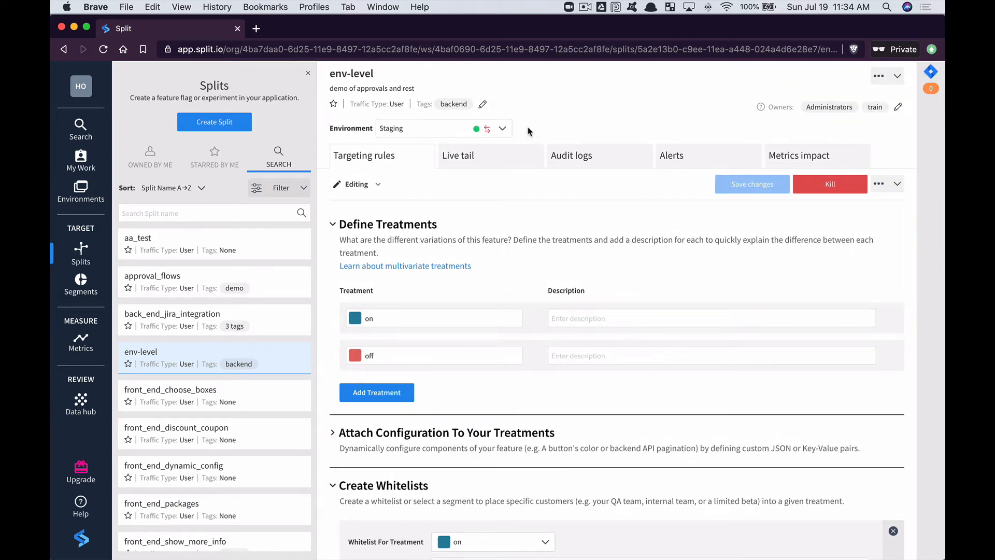
Step: Check the env-level split's editing status in the Prod_Restrict environment
left_click(500, 129)
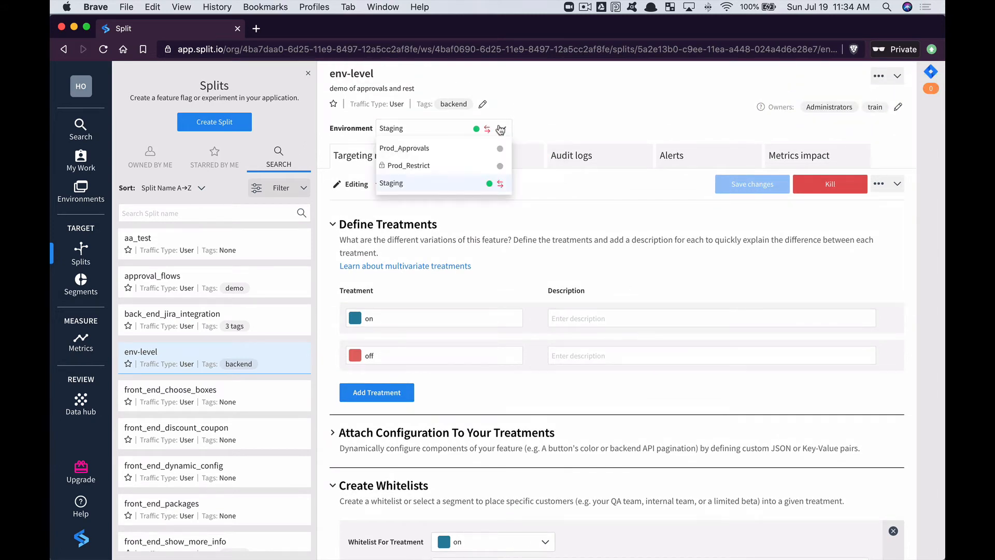
left_click(459, 165)
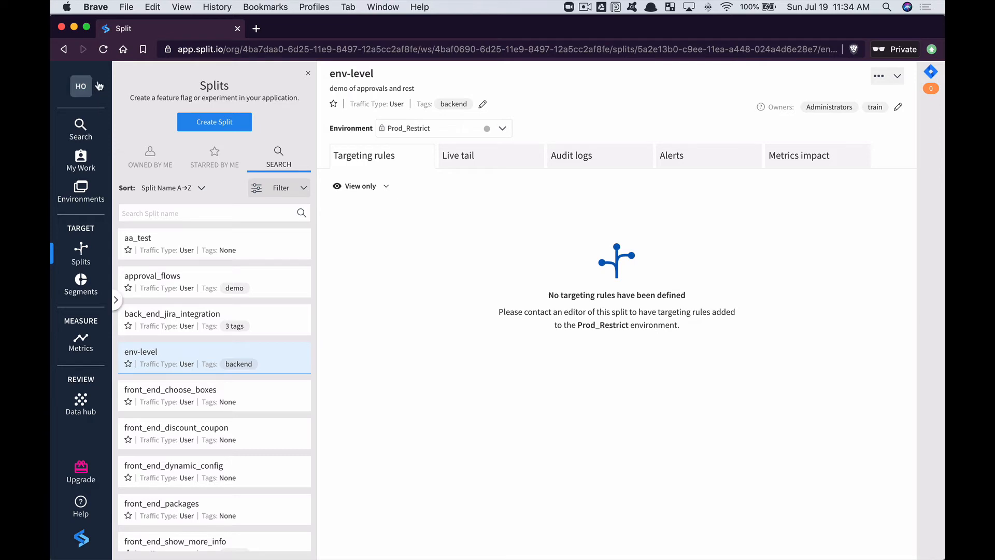
Step: In the regular browser window, reload the splits list and open env-level to review its Staging treatments and whitelist
left_click(305, 248)
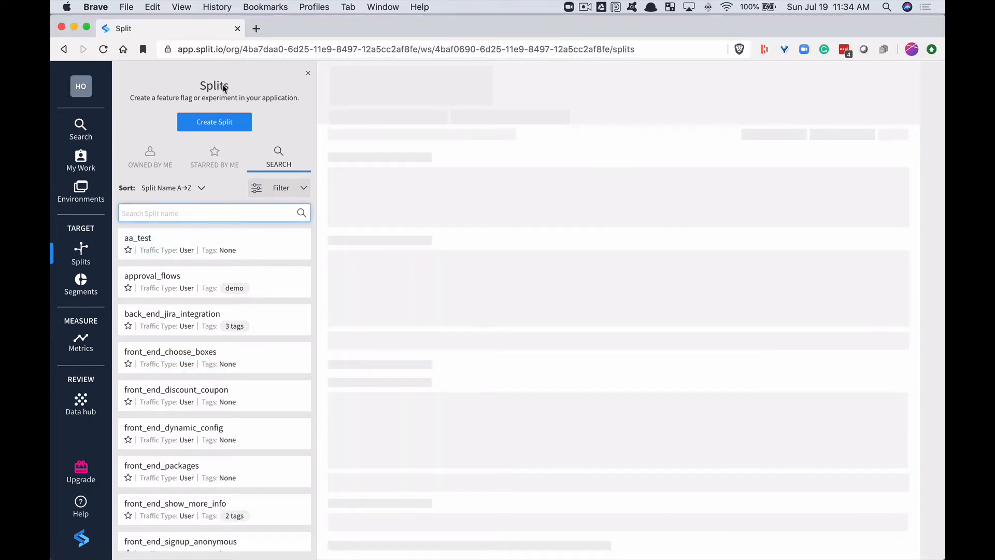
left_click(104, 49)
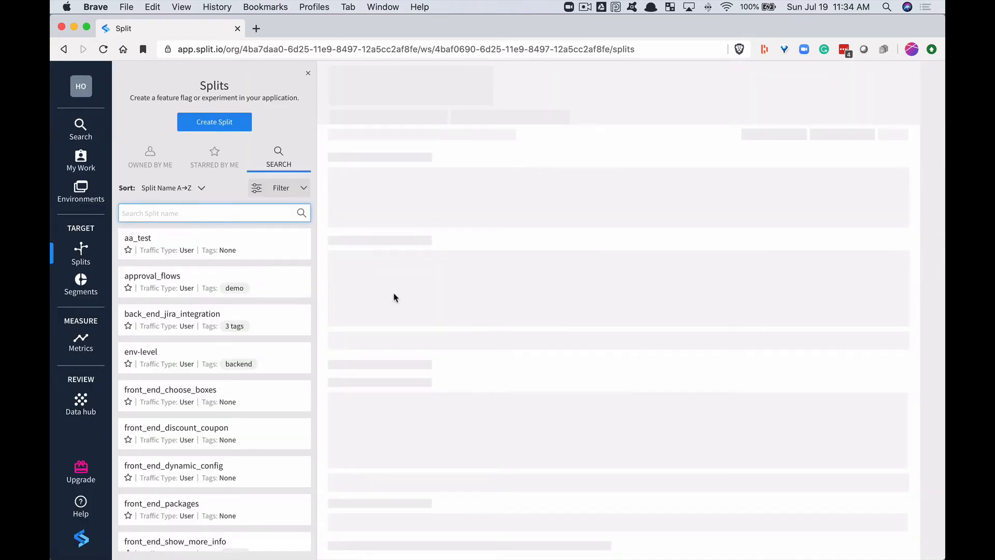
left_click(165, 359)
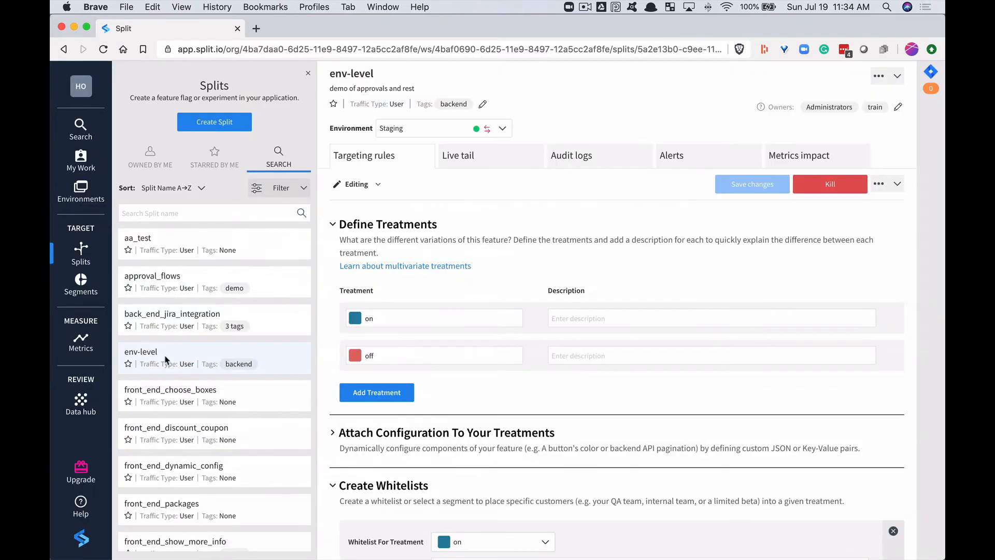
scroll(622, 340, "down", 5)
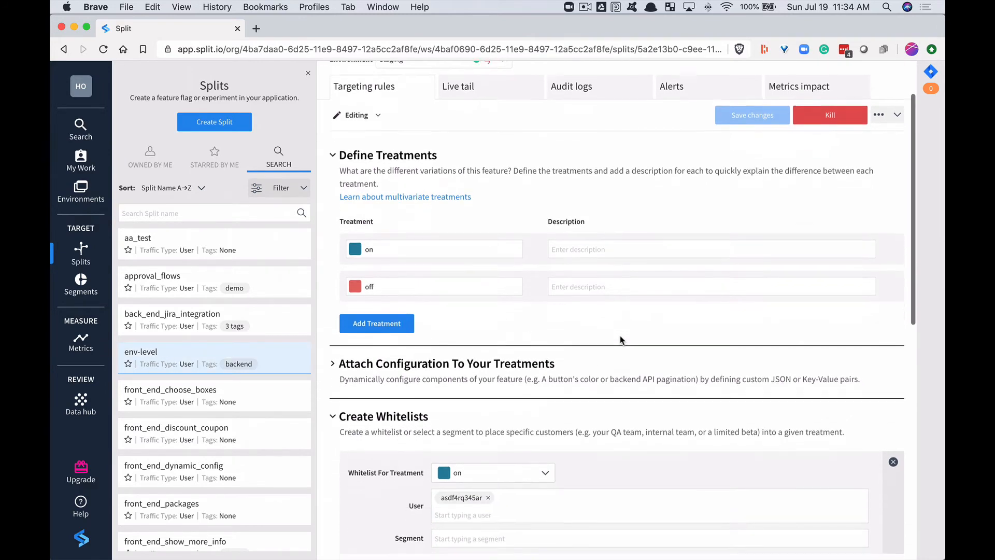
mouse_move(461, 439)
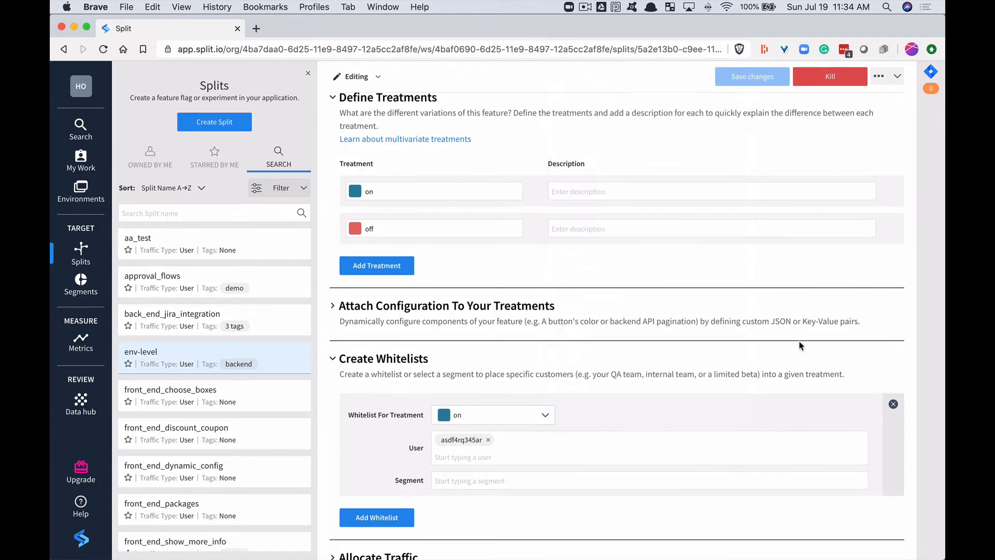
scroll(797, 345, "up", 5)
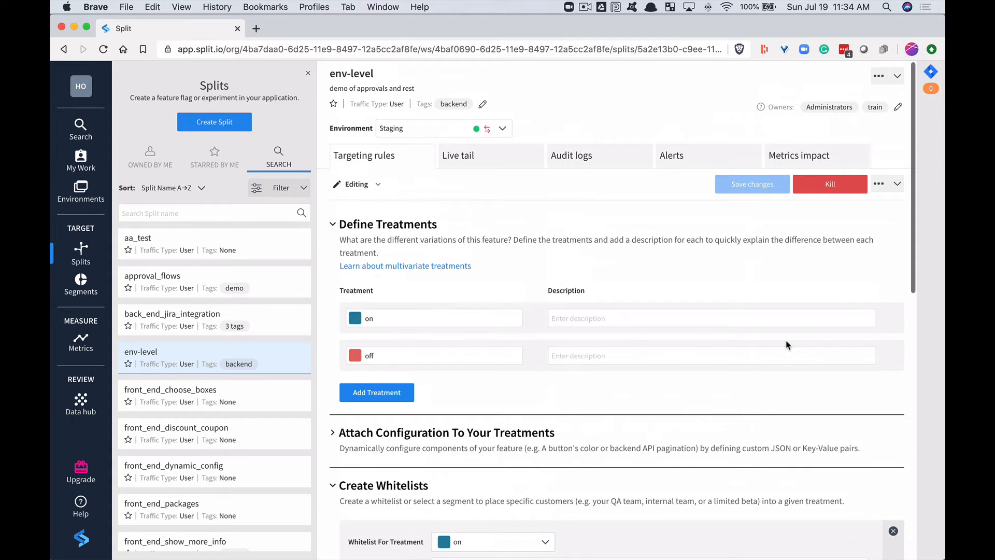
Step: Switch env-level to the Prod_Restrict environment and copy its targeting rules from Staging
left_click(502, 128)
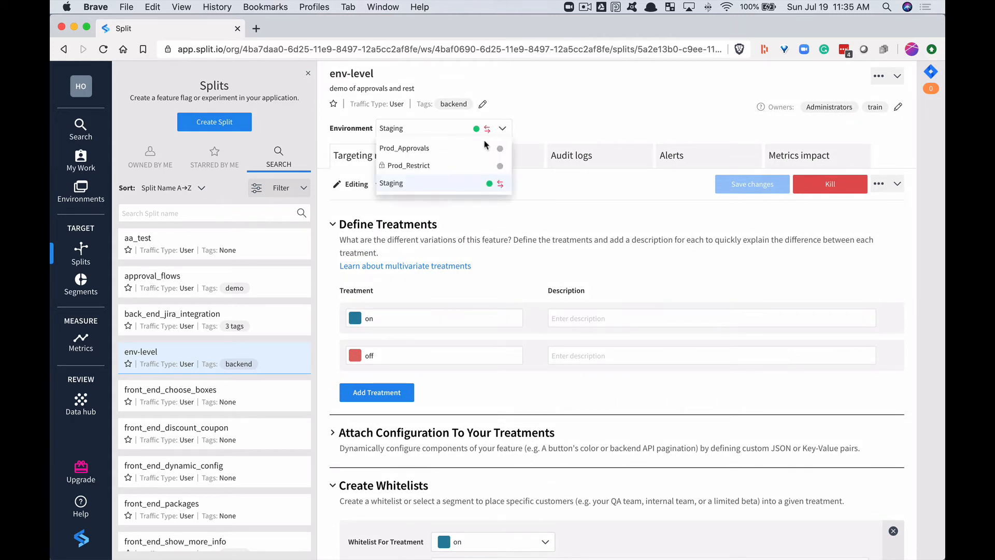
left_click(454, 166)
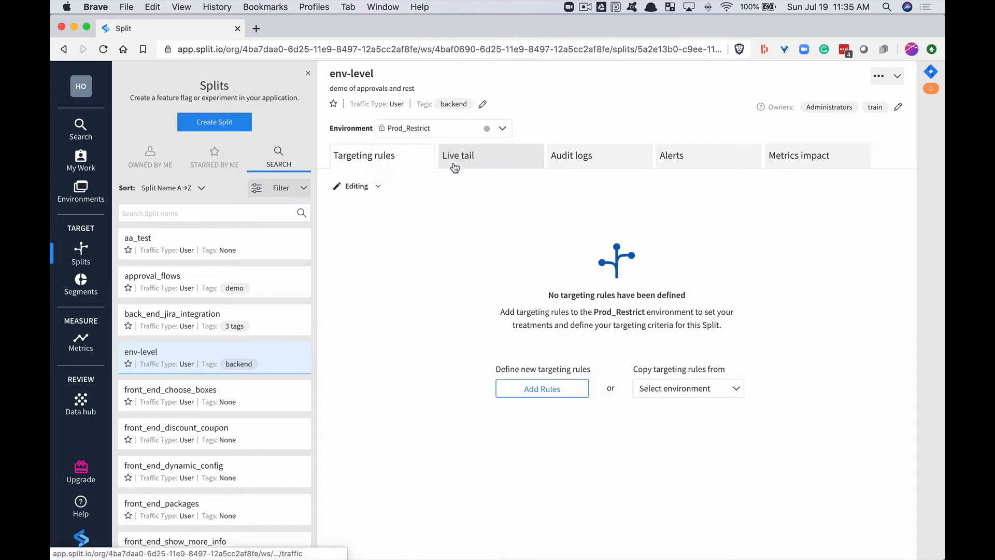
left_click(695, 397)
left_click(693, 409)
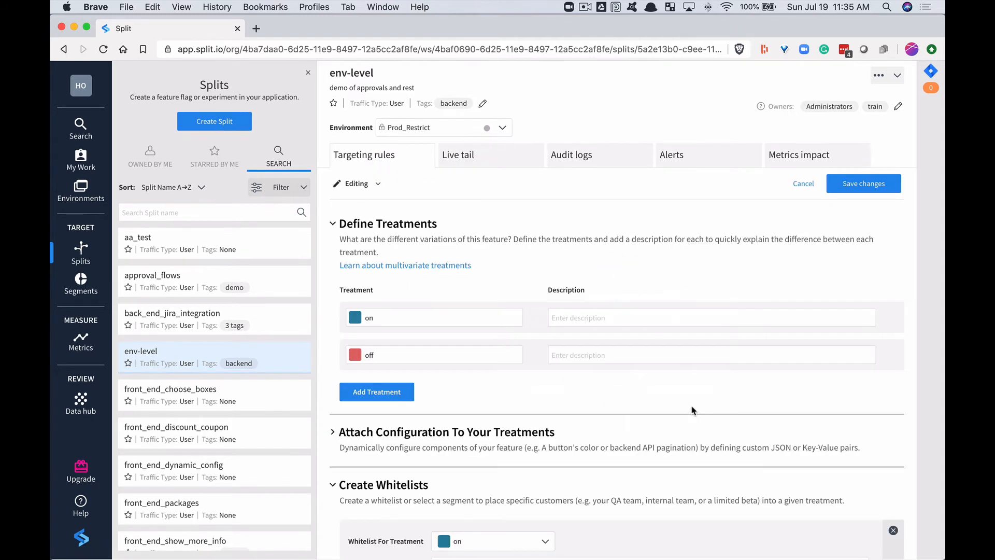
scroll(629, 308, "down", 2)
scroll(629, 309, "up", 3)
Step: Save the Prod_Restrict targeting rules without a title or approvers, confirm publishing, and dismiss the SDK upgrade notice
left_click(876, 162)
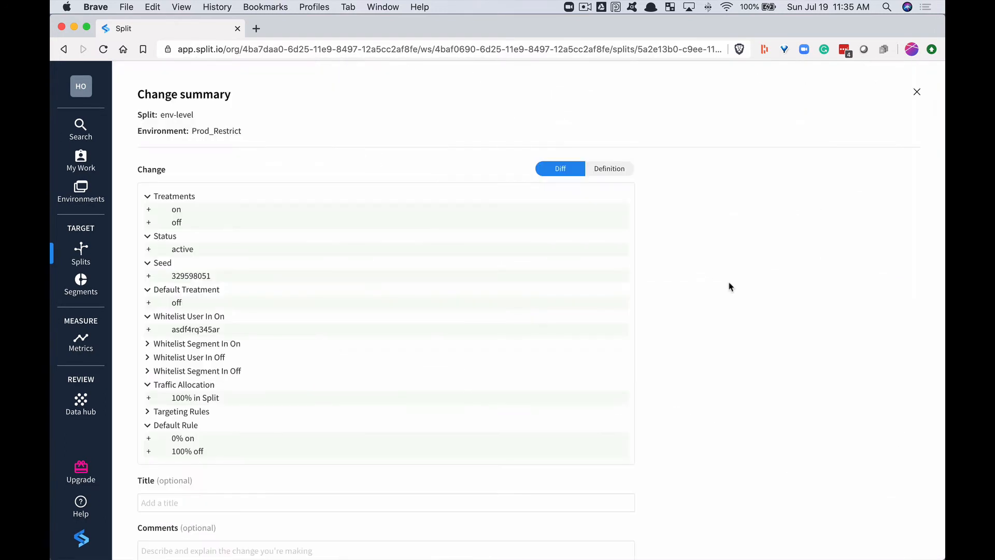
scroll(729, 286, "down", 4)
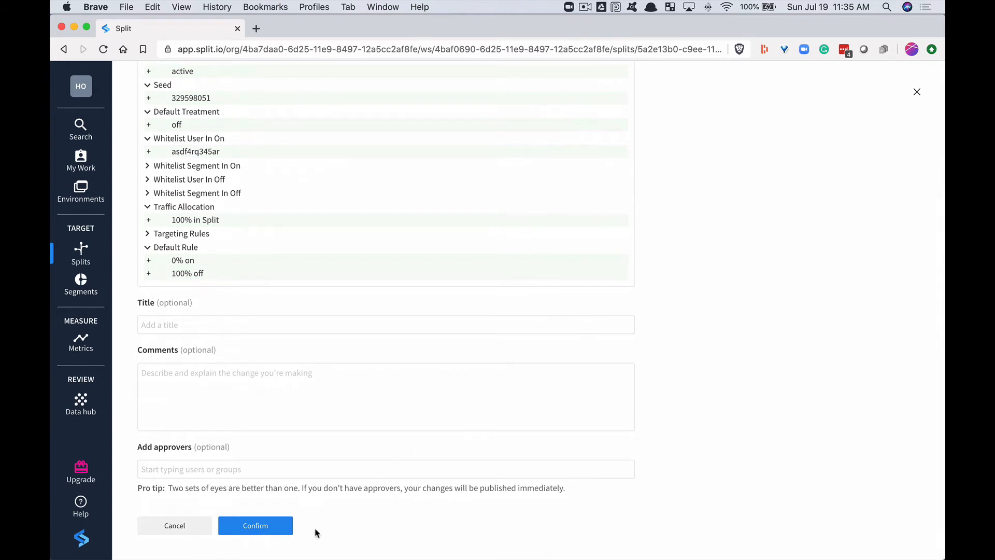
left_click(277, 527)
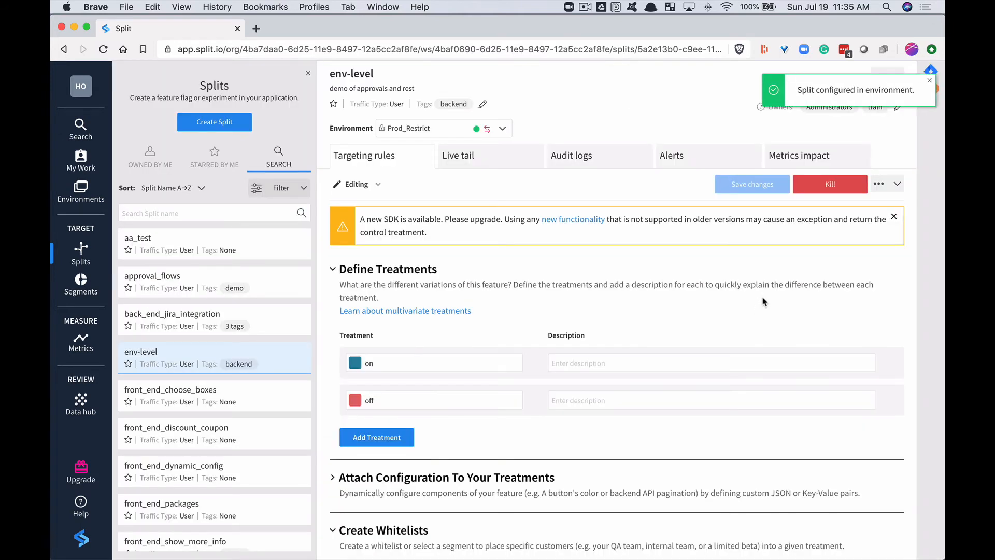
left_click(893, 217)
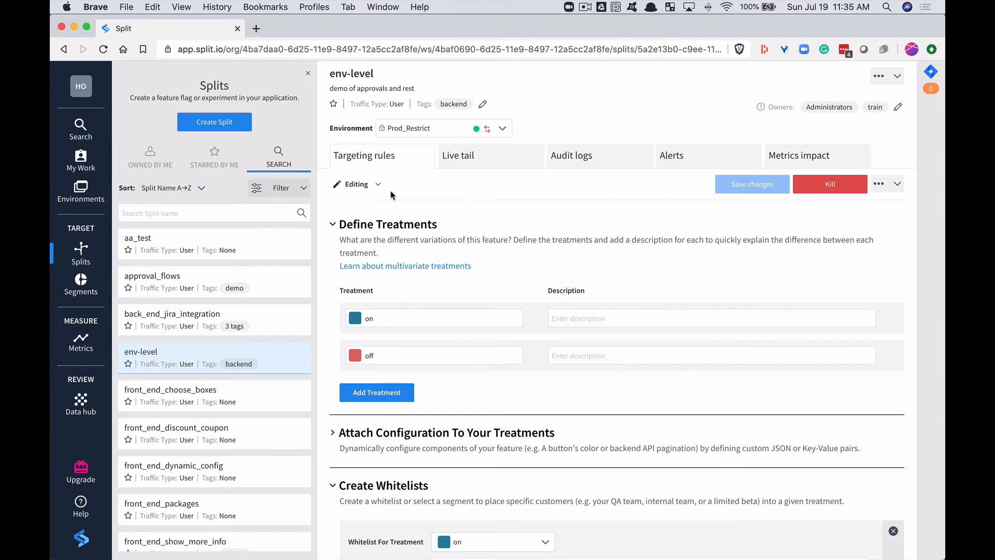
Step: Add train to the split's editors in Prod_Restrict and apply the change
left_click(372, 187)
left_click(374, 261)
type("tr")
left_click(370, 288)
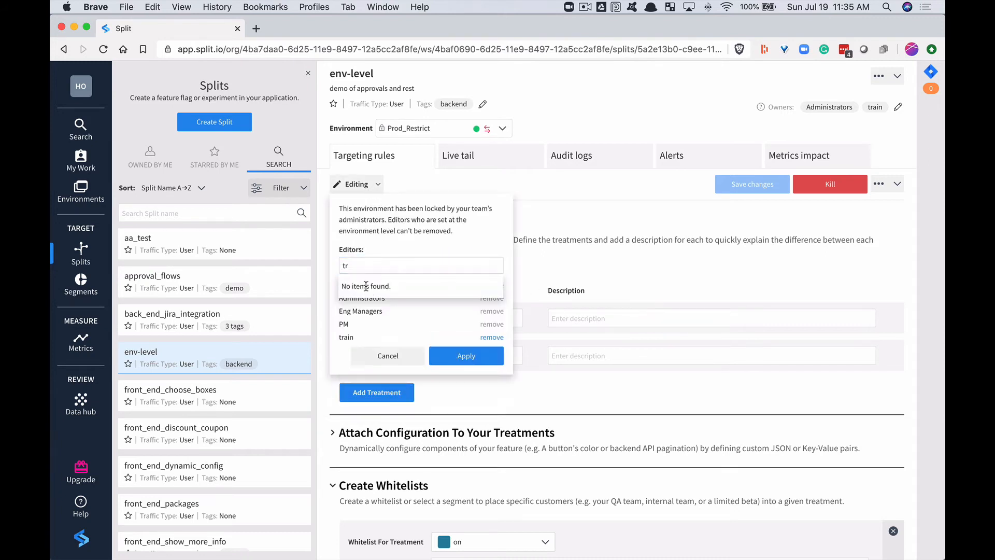
left_click(458, 359)
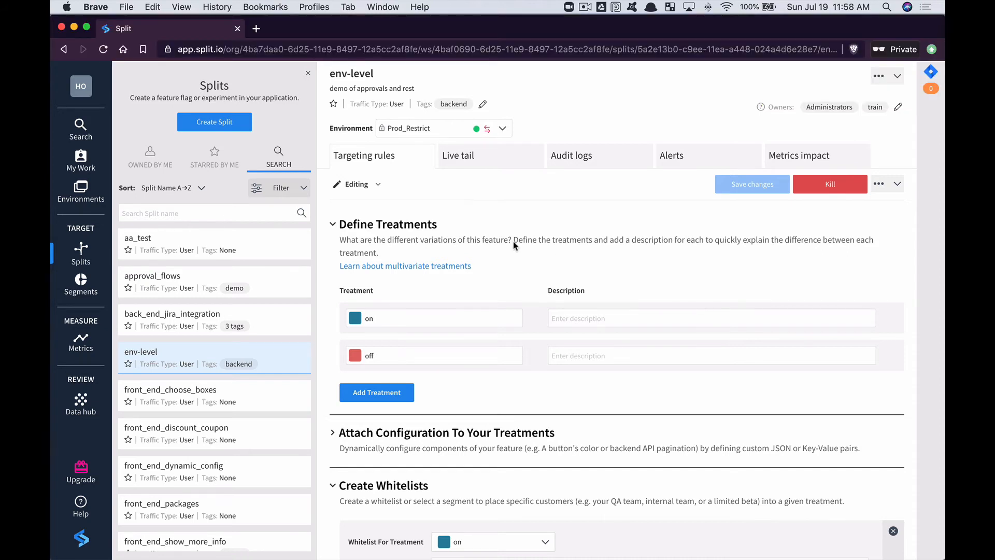
Step: In the private browser window, review the split's editors list in Prod_Restrict, then switch to the Staging environment
left_click(379, 184)
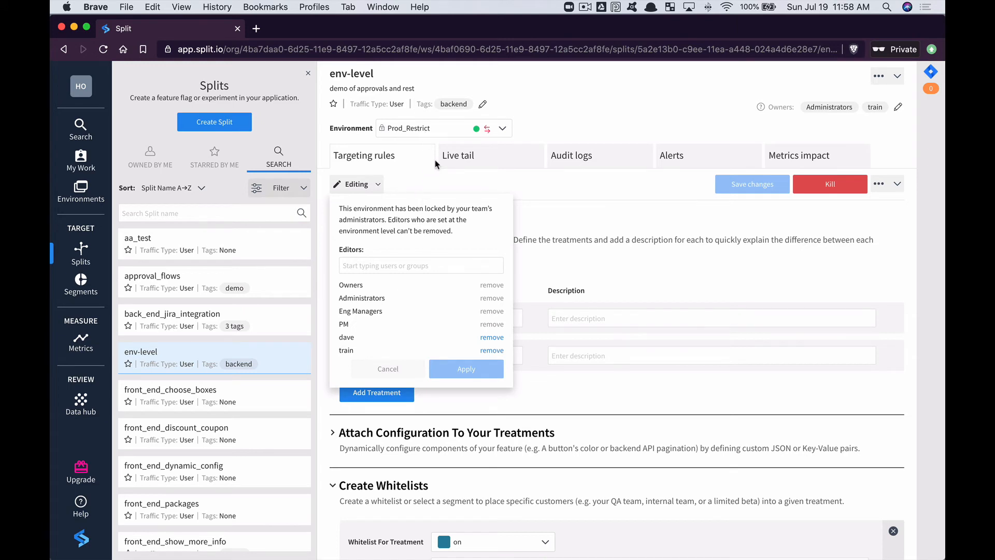
left_click(601, 222)
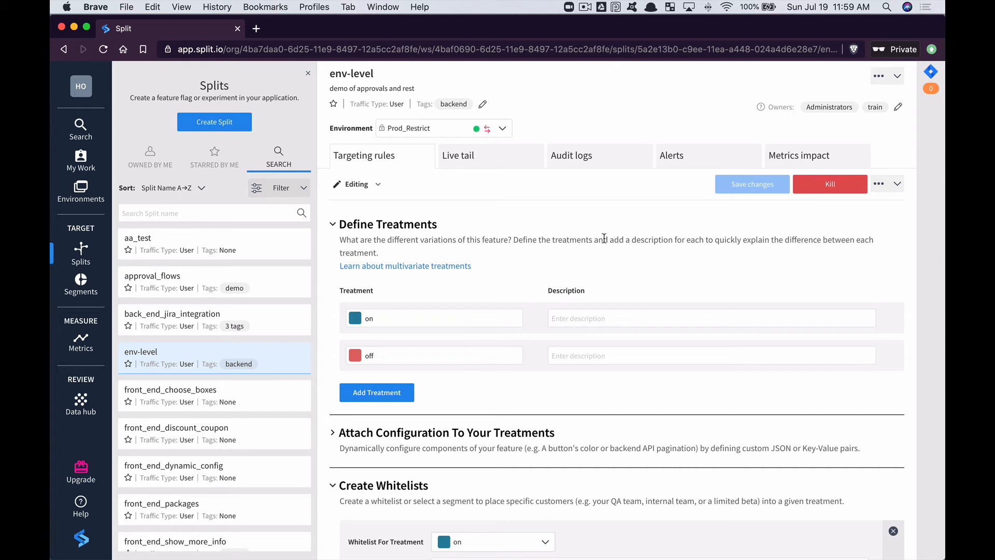
left_click(501, 134)
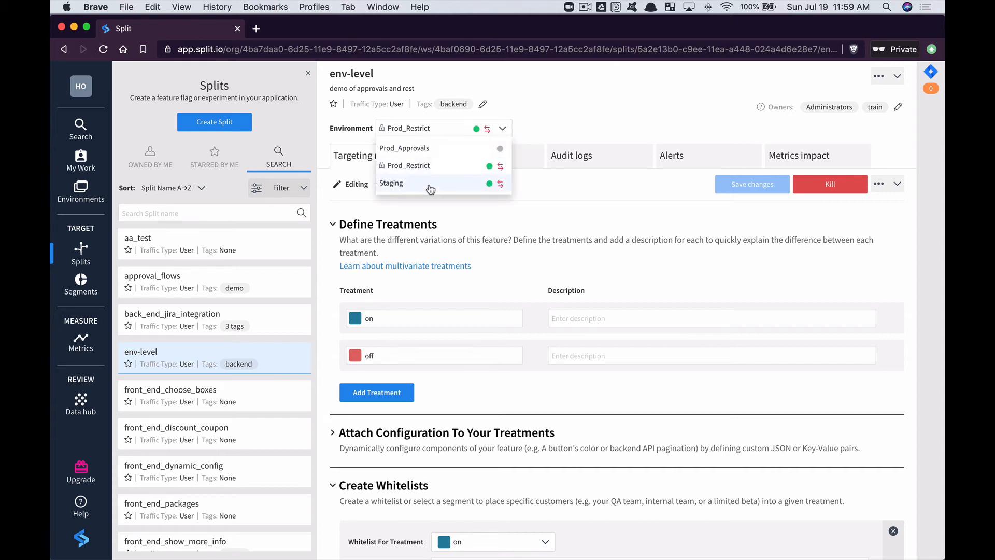
left_click(434, 185)
Step: Switch env-level to the Prod_Approvals environment, copy its targeting rules from Staging, and review the copied rules
left_click(501, 128)
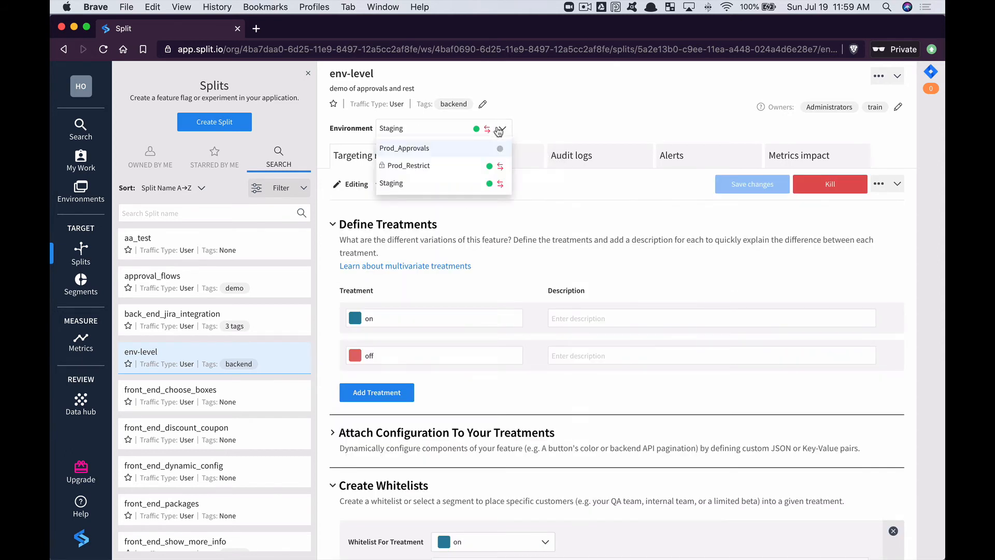
left_click(427, 153)
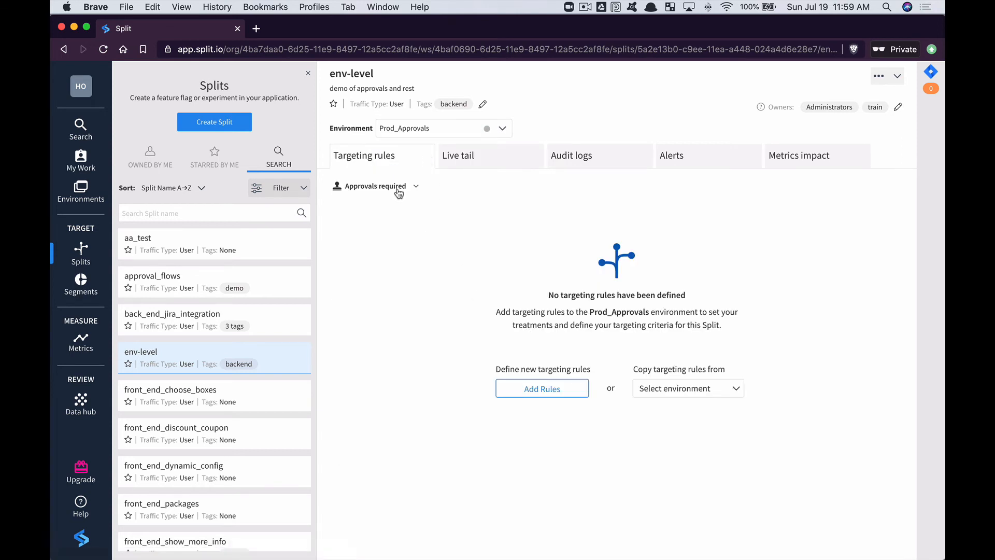
left_click(737, 395)
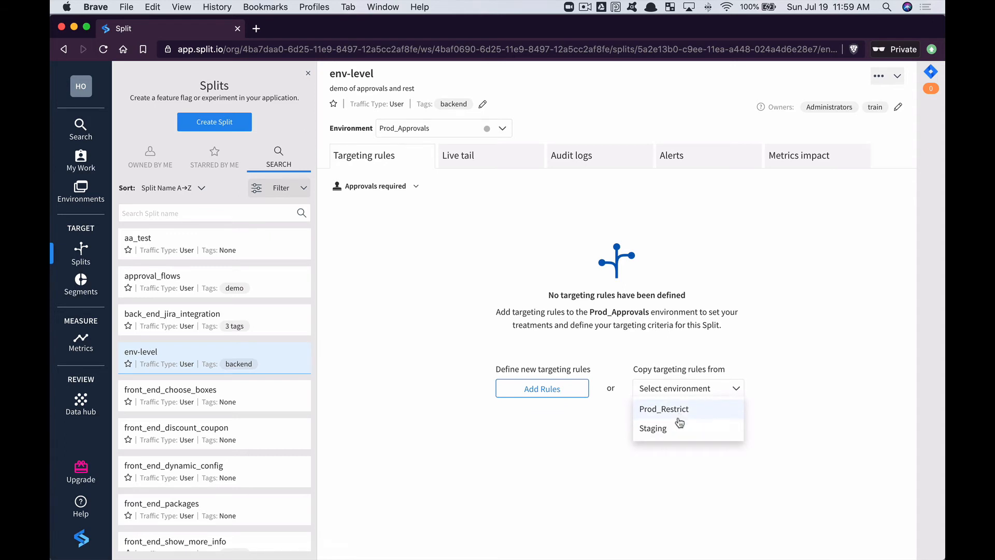
left_click(655, 428)
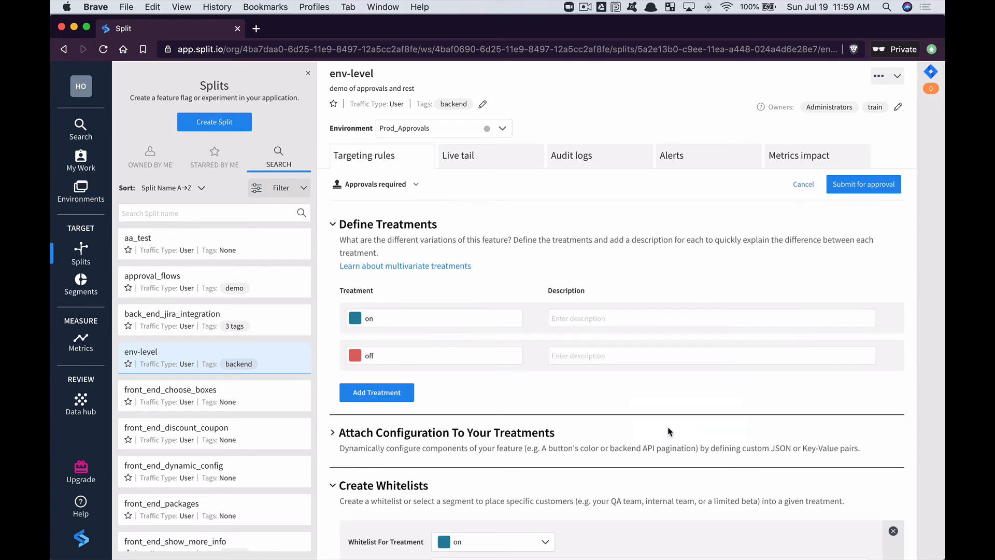
scroll(619, 310, "down", 2)
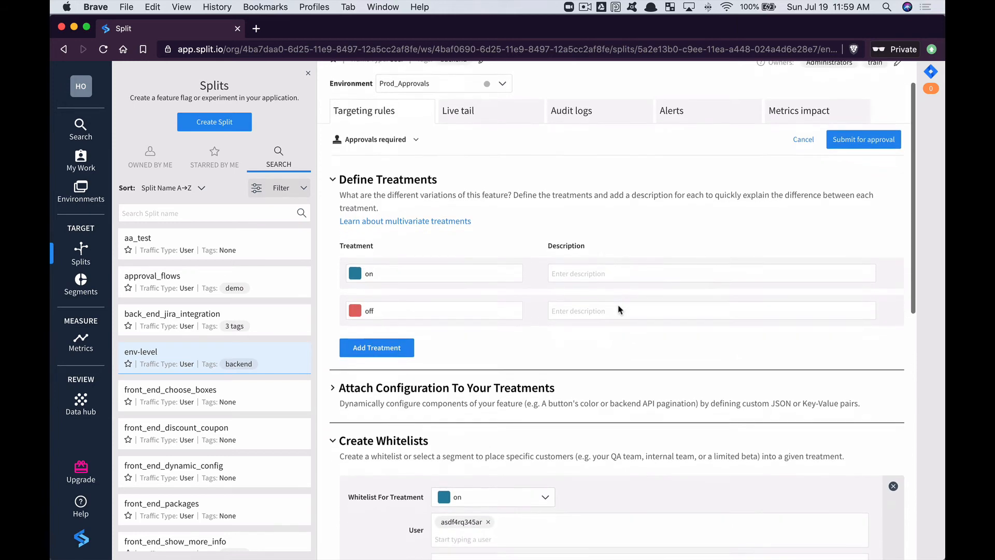
scroll(619, 309, "down", 10)
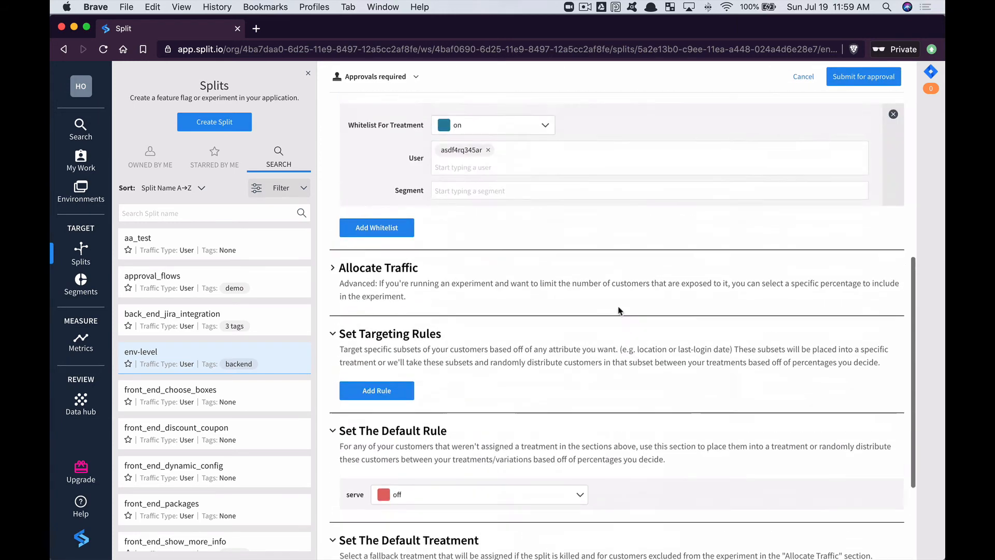
scroll(619, 310, "up", 12)
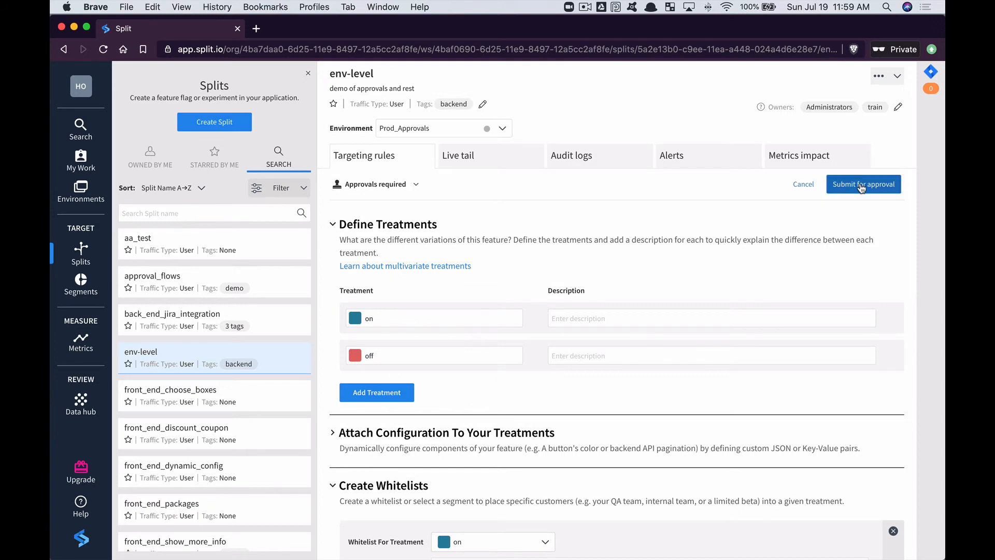
Step: Submit the Prod_Approvals targeting rules for approval with the change title "approve me"
left_click(861, 186)
scroll(738, 266, "down", 4)
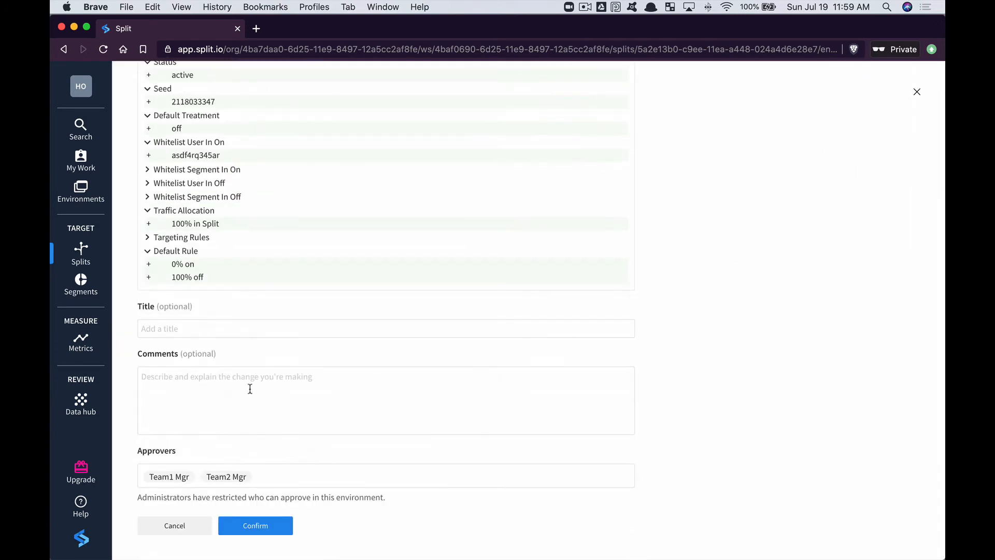
left_click(185, 330)
type("appprove me")
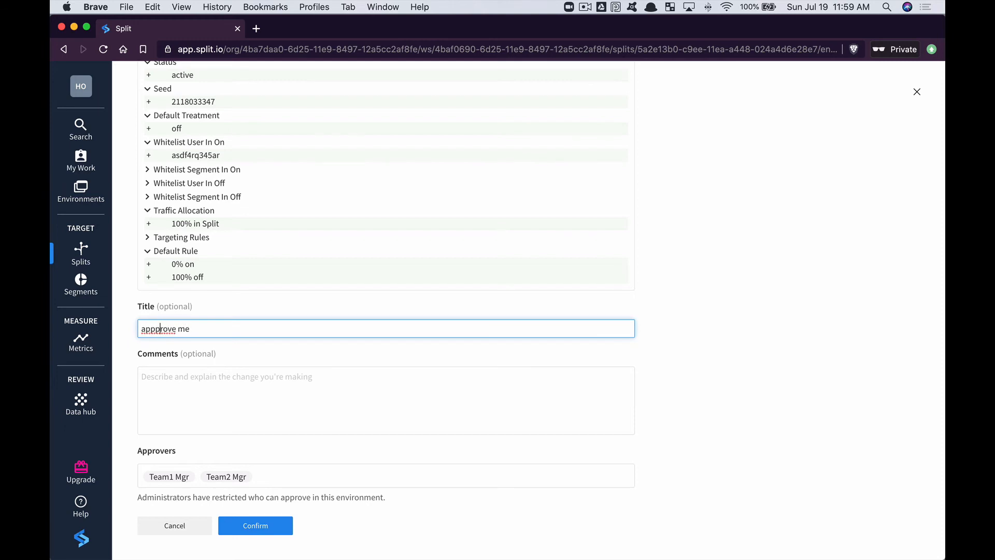
key("BackSpace")
left_click(257, 525)
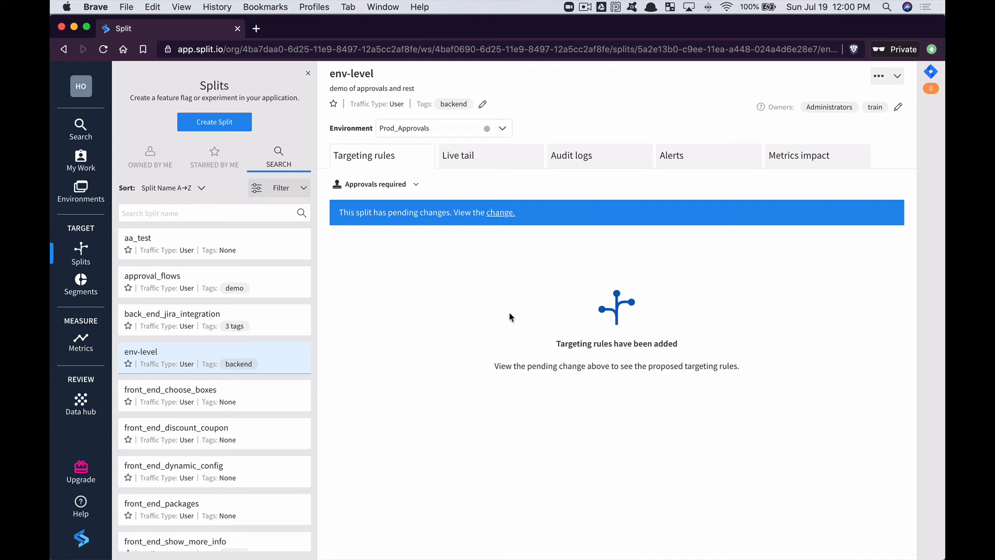
Step: In the regular browser window, open the outstanding approval request for env-level from My Work
key("super+grave")
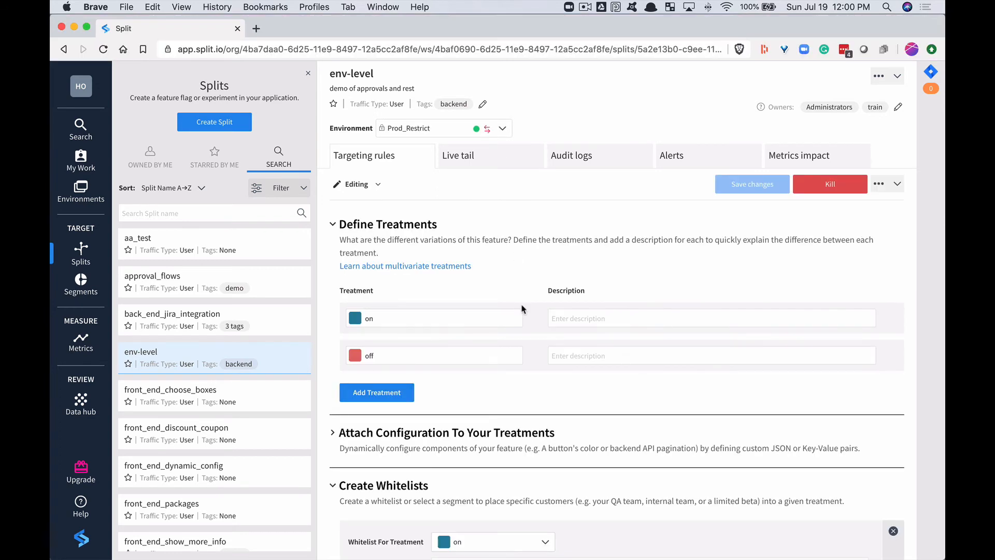
left_click(81, 161)
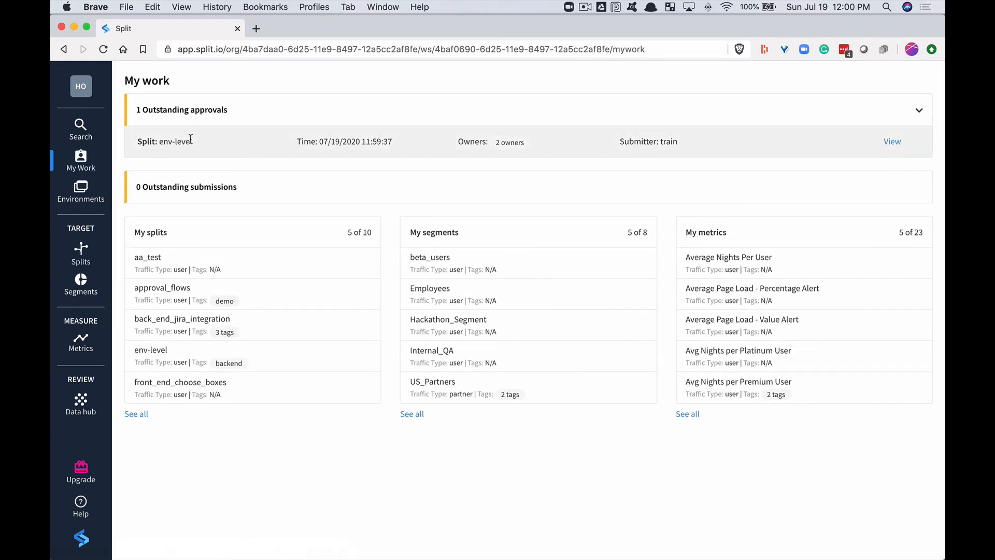
left_click(897, 143)
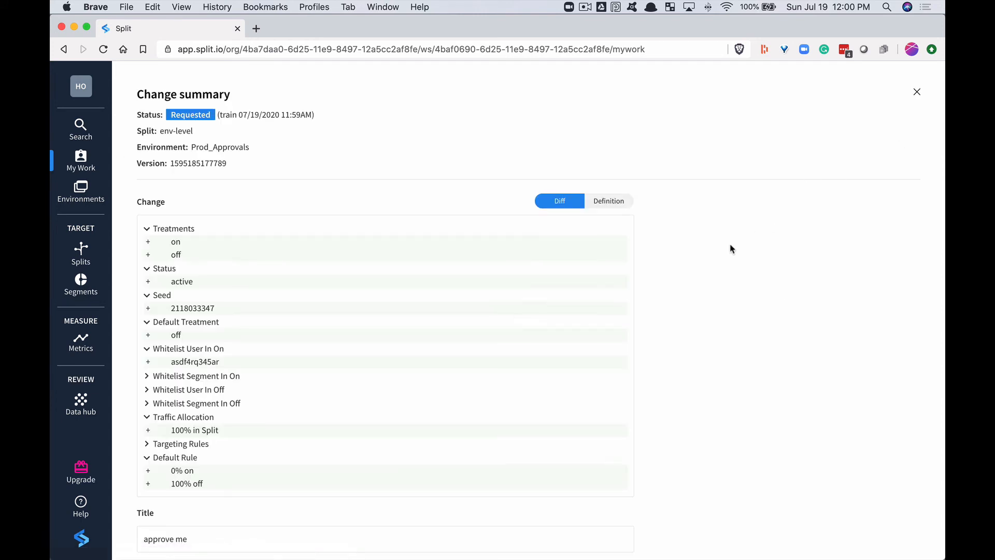
Step: Review the change summary, choose to approve the changes without a comment, and submit the approval decision
scroll(300, 145, "down", 10)
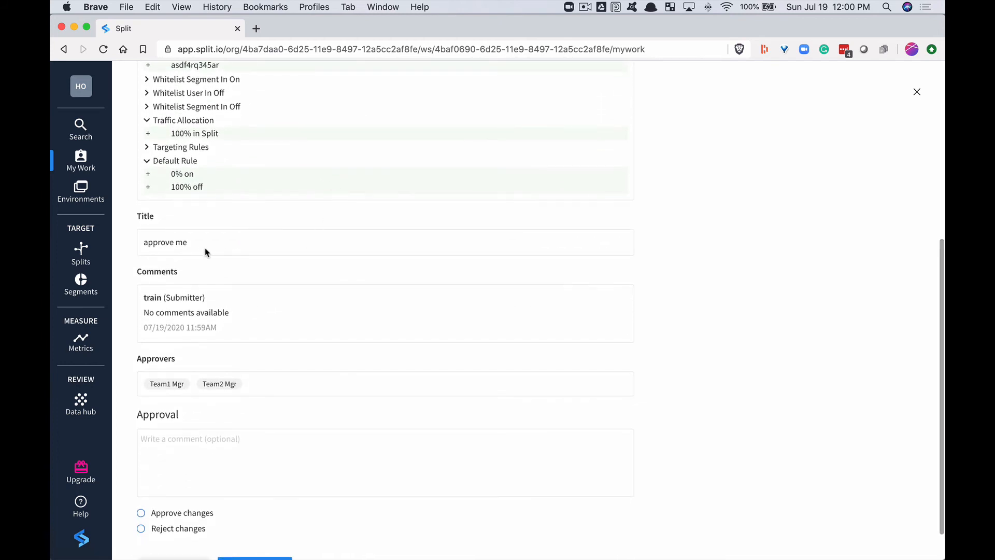
scroll(620, 377, "down", 2)
left_click(176, 472)
left_click(254, 525)
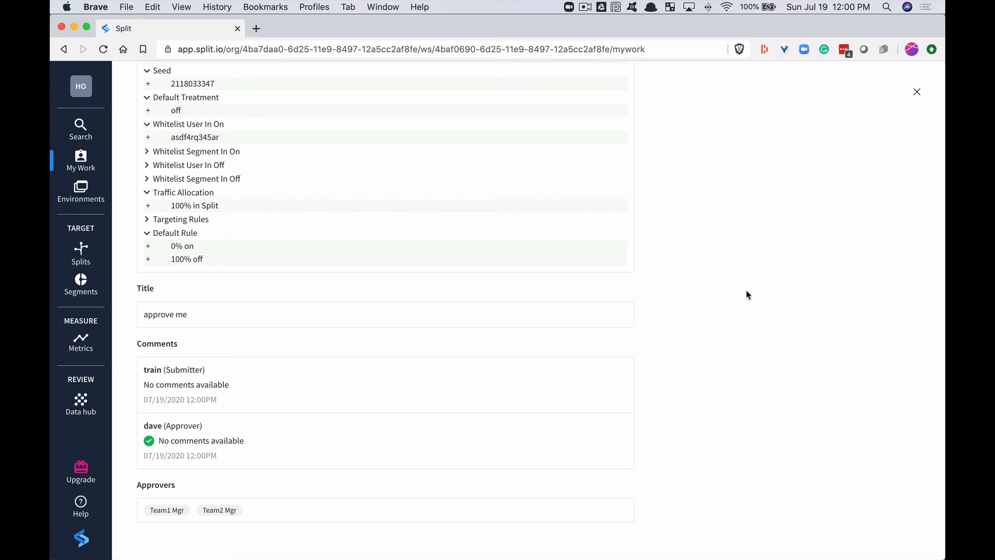
Step: Look over the approved change summary, close it, and open the env-level split
scroll(746, 295, "up", 5)
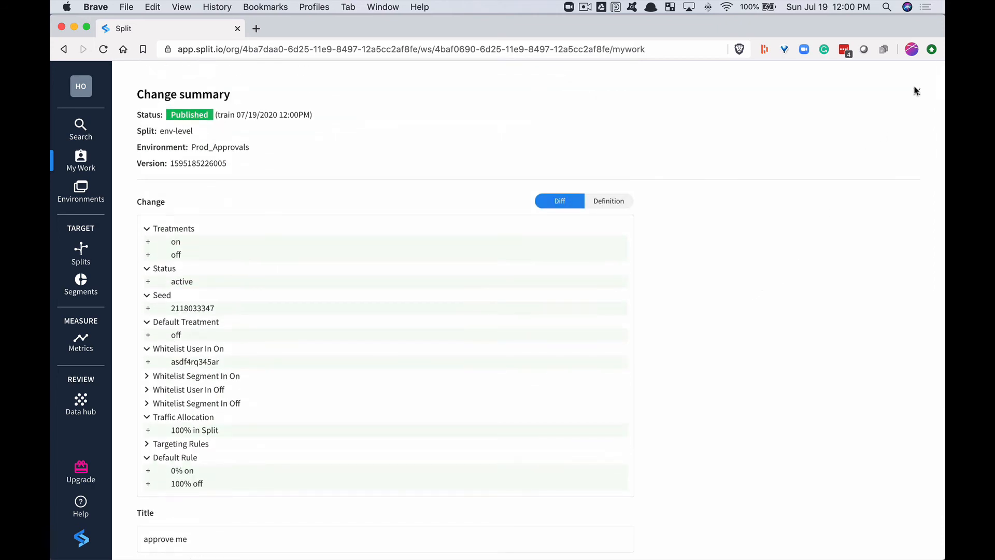
left_click(914, 93)
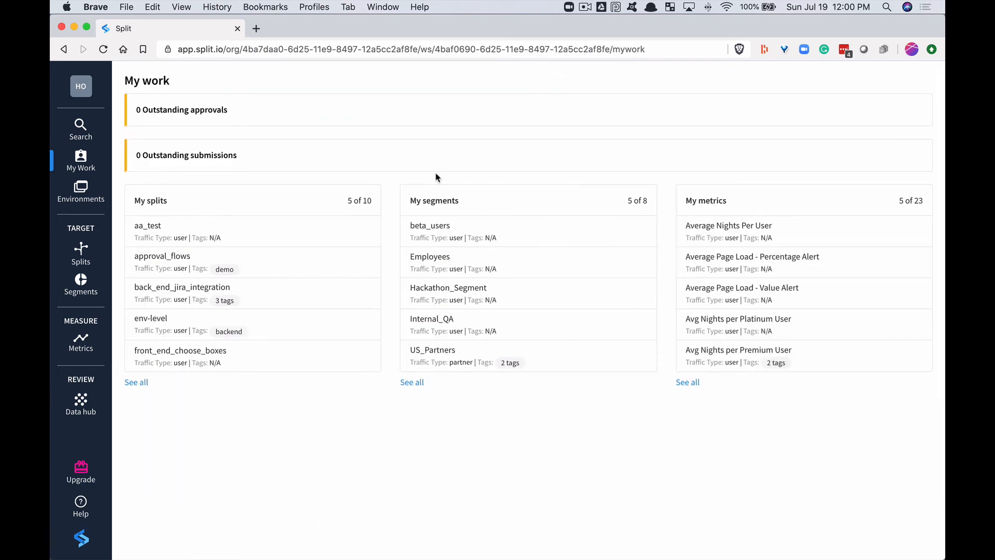
left_click(81, 252)
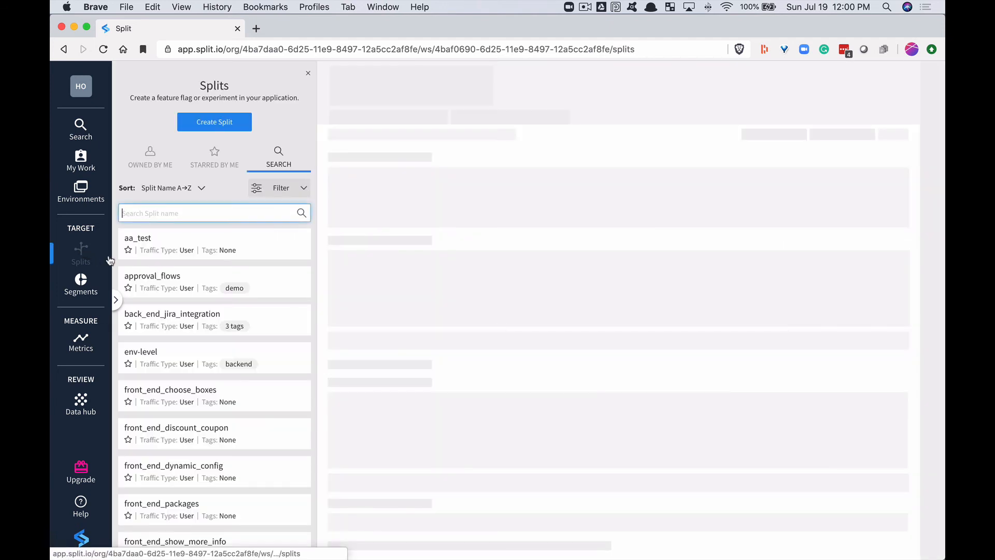
left_click(151, 354)
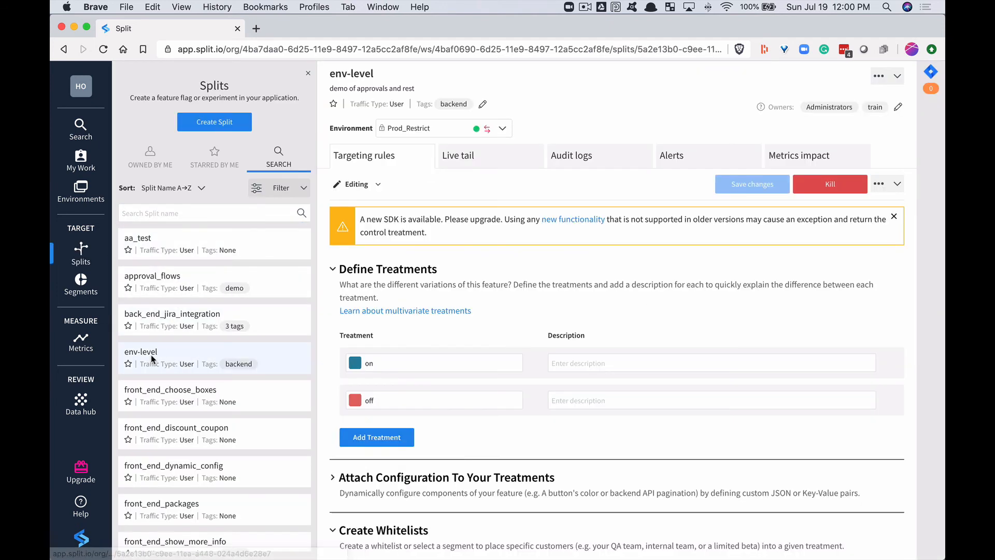
Step: Switch env-level to the Prod_Approvals environment and review its treatments, whitelist and targeting rules
left_click(502, 129)
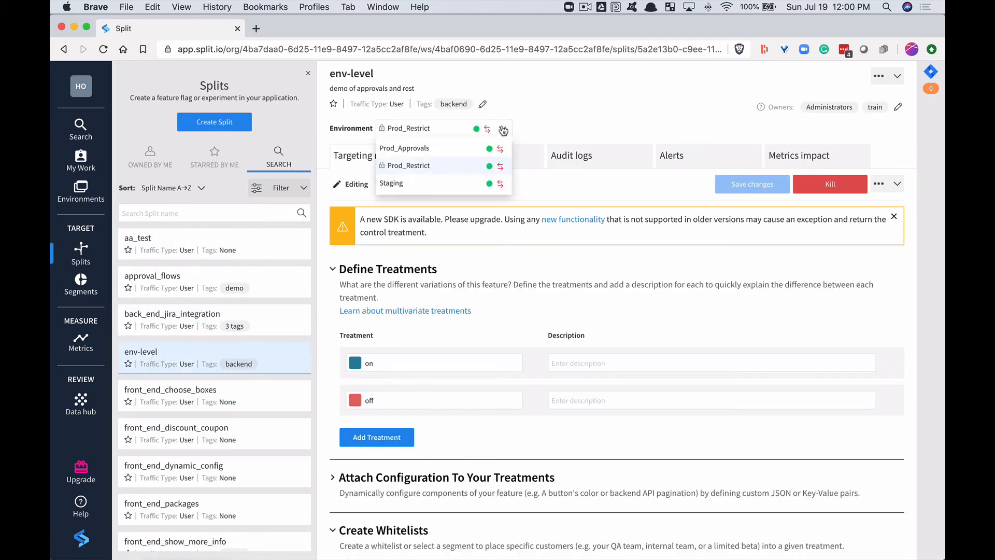
left_click(440, 148)
scroll(613, 291, "down", 3)
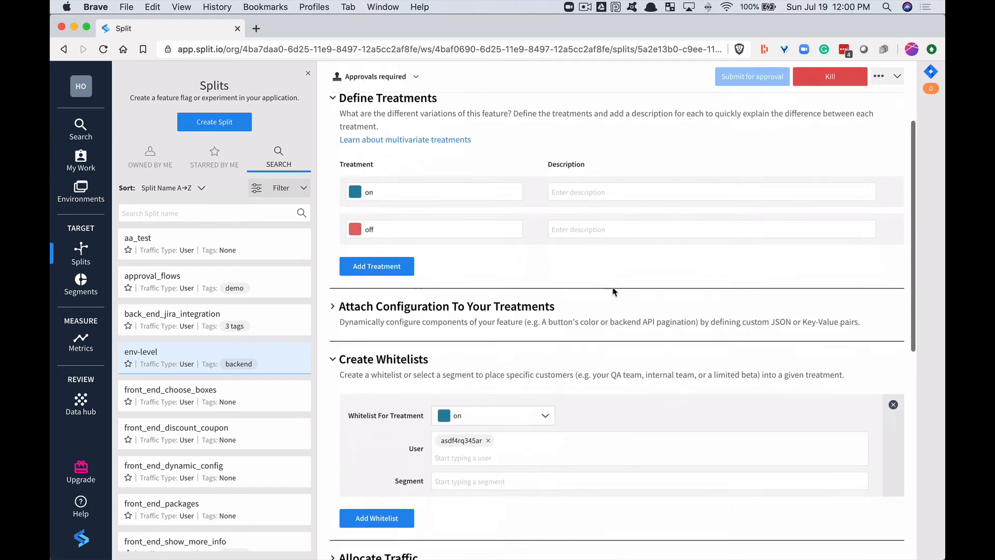
scroll(613, 291, "down", 3)
scroll(613, 290, "up", 8)
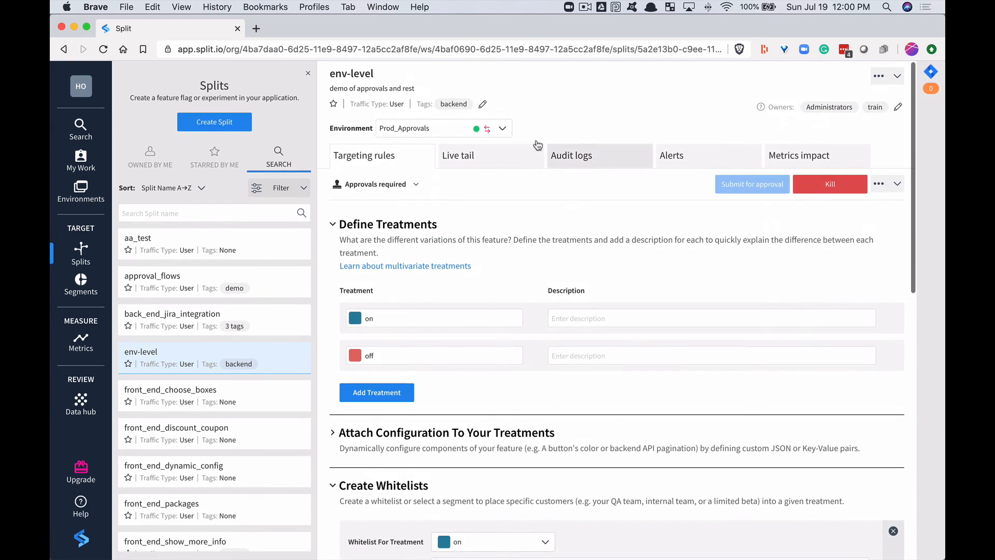
Step: In the private browser window, refresh env-level by opening back_end_jira_integration and returning to env-level
key("super+grave")
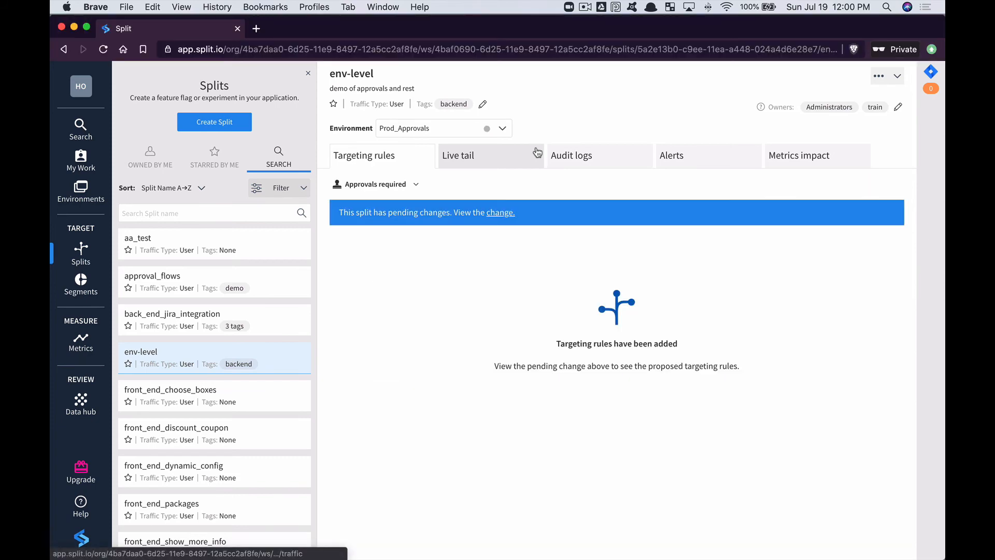
left_click(153, 328)
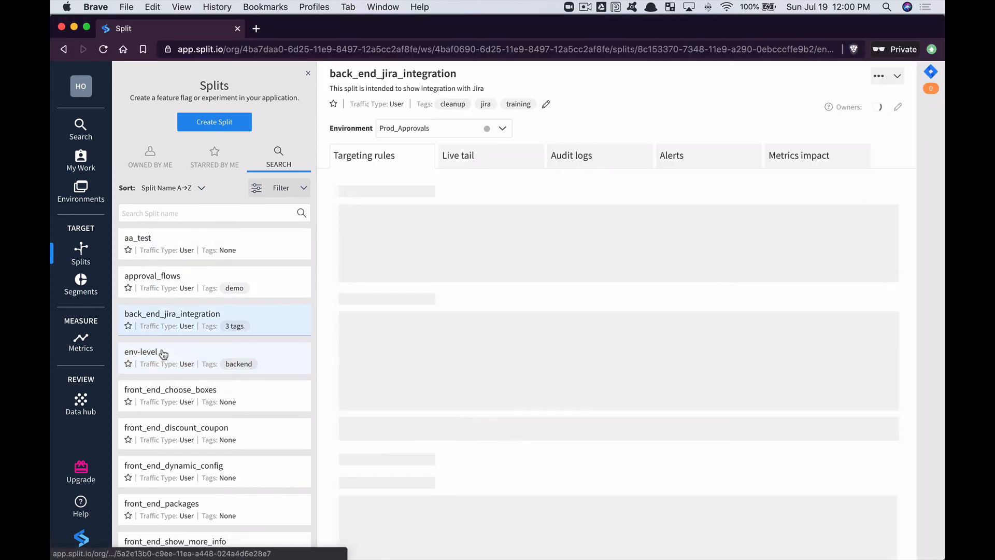
left_click(159, 351)
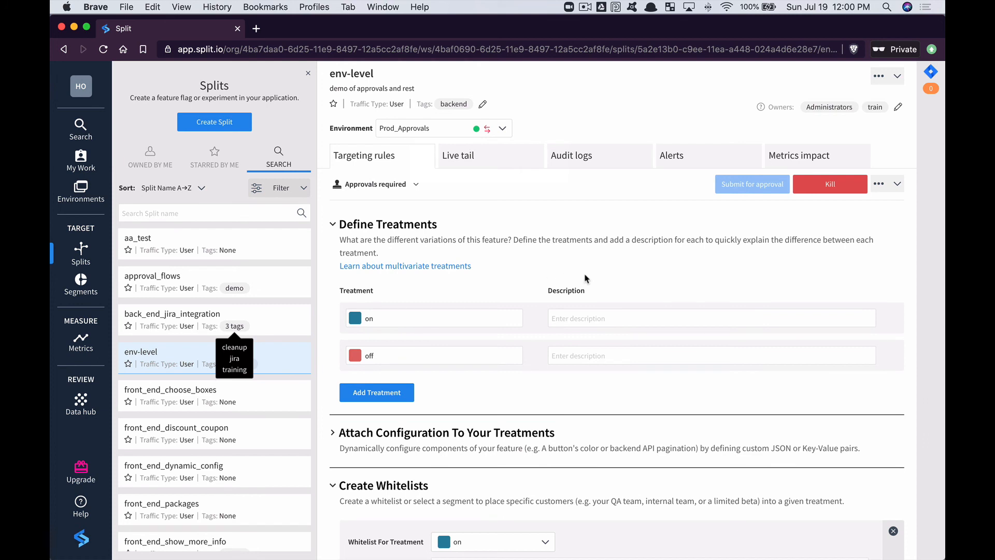
Step: Add the new user asdfadf to the whitelist for the on treatment in Prod_Approvals
scroll(584, 279, "down", 5)
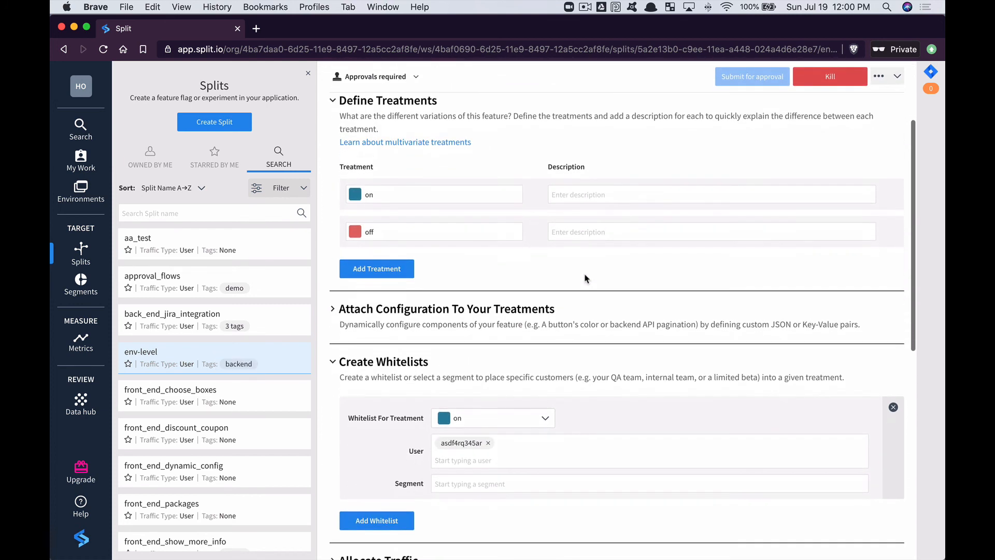
scroll(585, 278, "down", 3)
left_click(466, 393)
type("asdfadf")
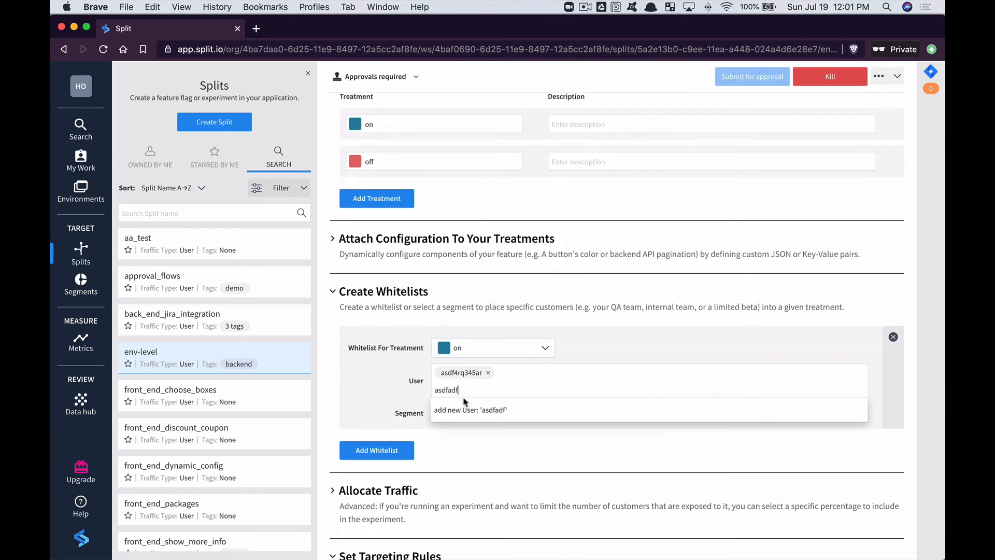
left_click(460, 410)
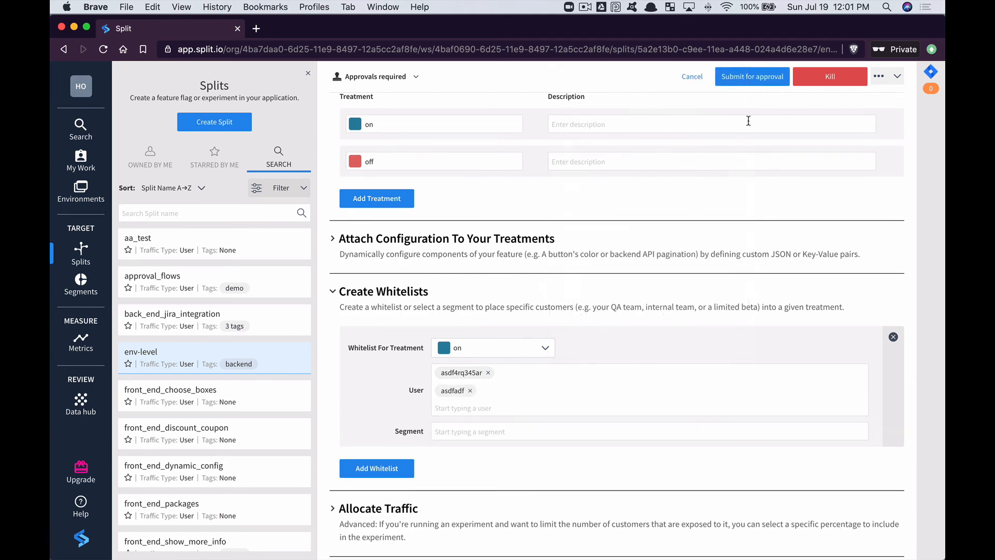
Step: Submit the whitelist change for approval without a title or comment, and review the pending split
left_click(746, 77)
scroll(695, 200, "down", 3)
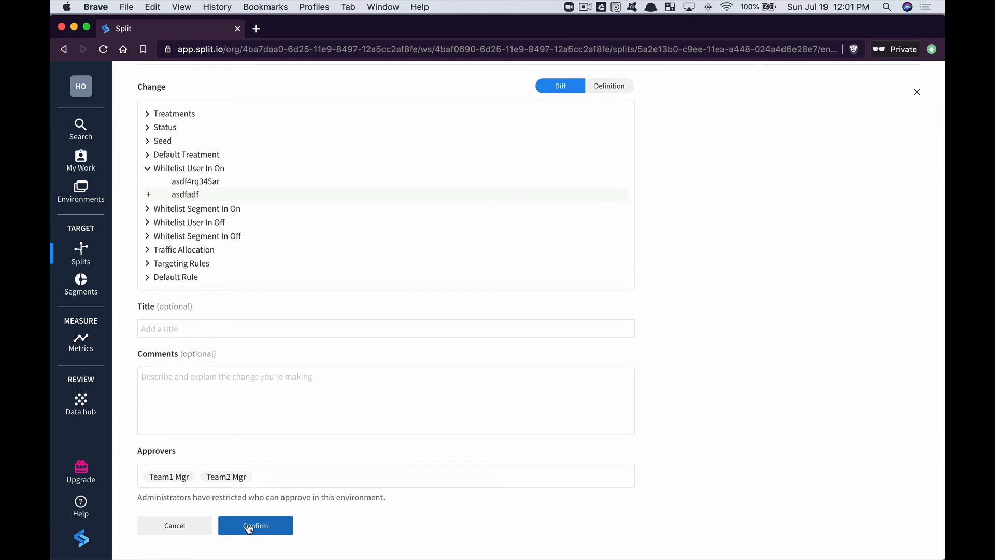
left_click(249, 528)
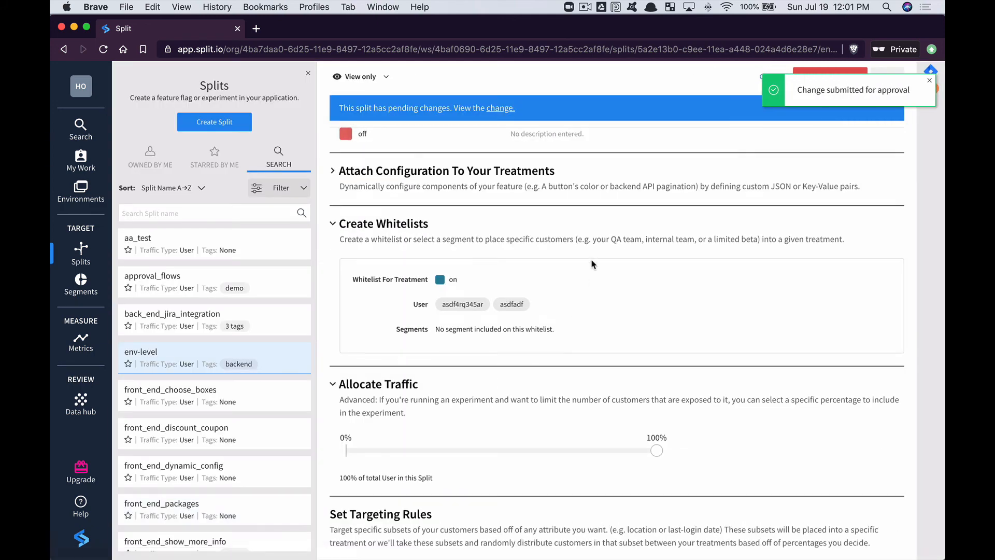
scroll(592, 261, "up", 5)
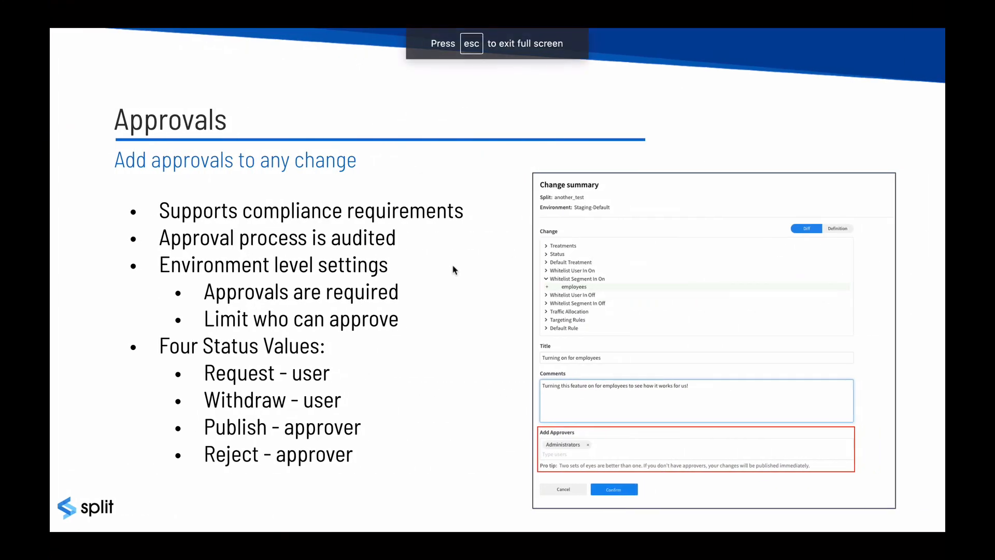
key("Right")
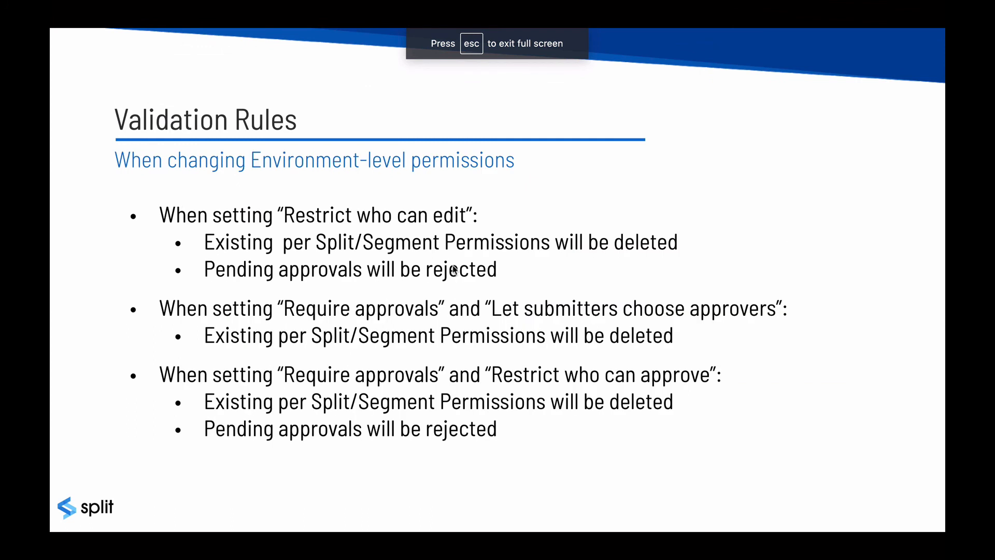